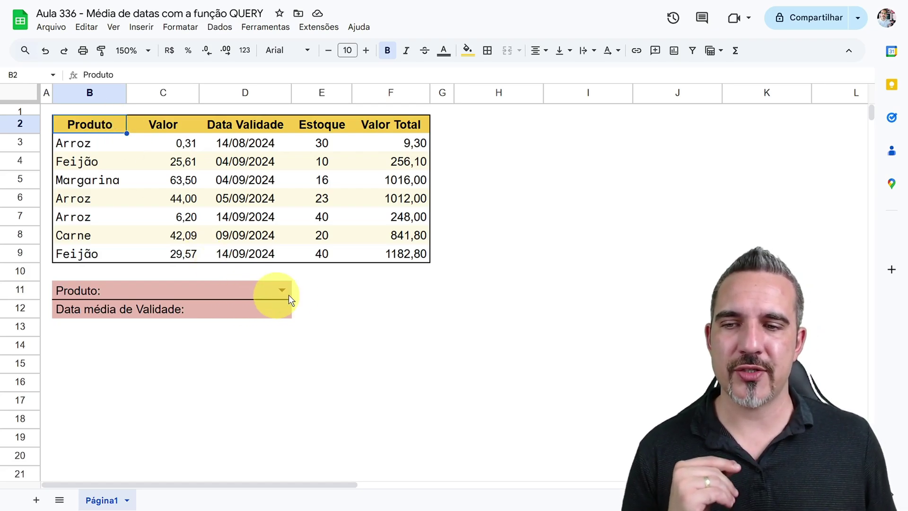
Open the drop-down validation rule for cell D11 and choose the criterion Menu suspenso (de um intervalo)
{"action": "left_click", "coordinate": [252, 293]}
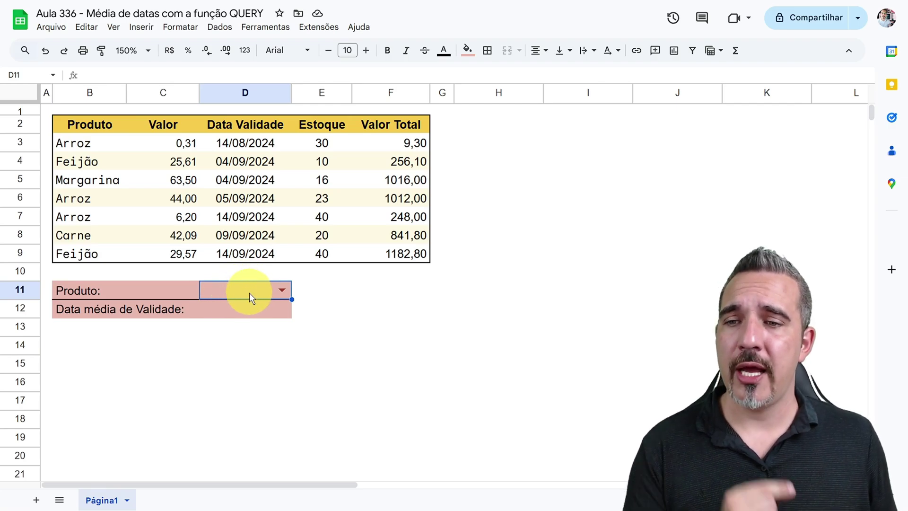
{"action": "left_click", "coordinate": [139, 27]}
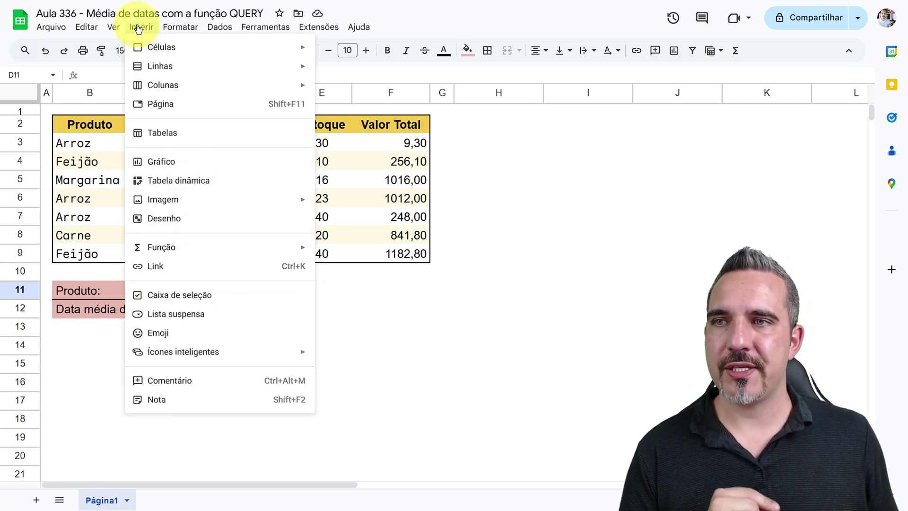
{"action": "left_click", "coordinate": [183, 315]}
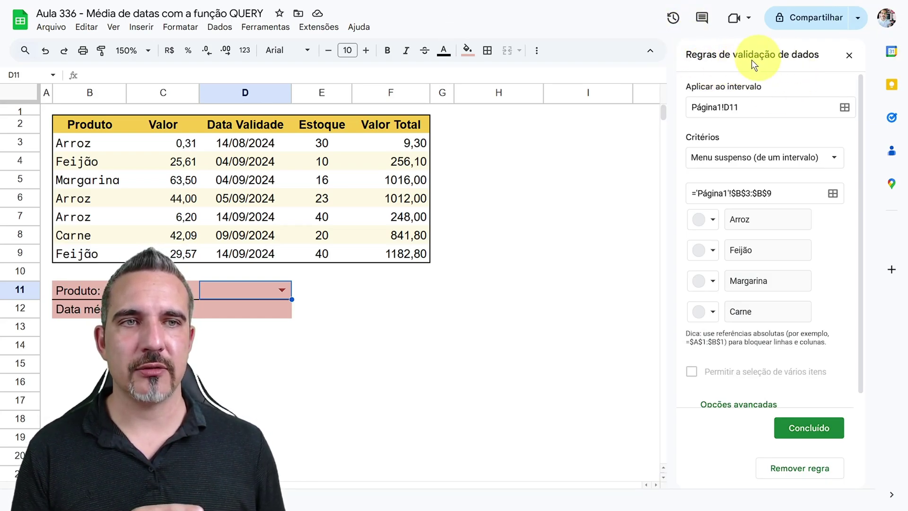
{"action": "left_click", "coordinate": [818, 157]}
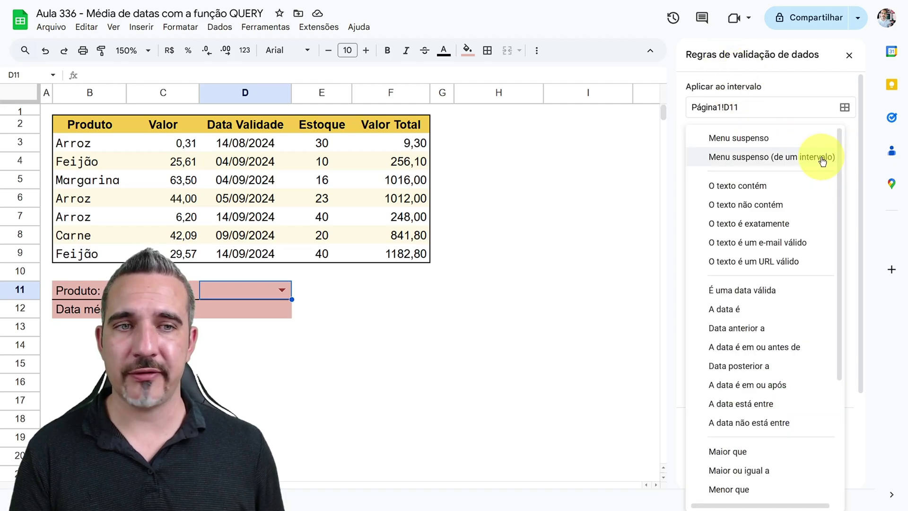
{"action": "left_click", "coordinate": [750, 158]}
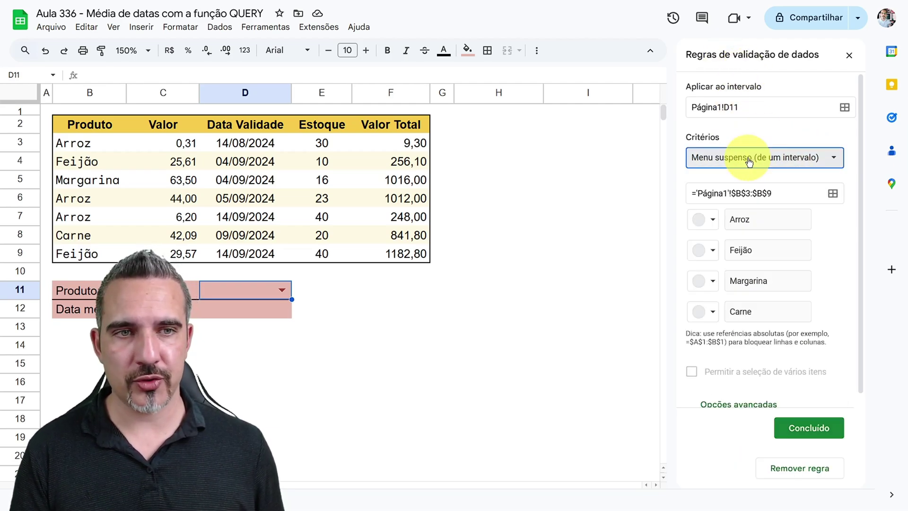
Set the drop-down's source range to the product names in Página1!B3:B9
{"action": "left_click_drag", "start_coordinate": [801, 193], "coordinate": [673, 195]}
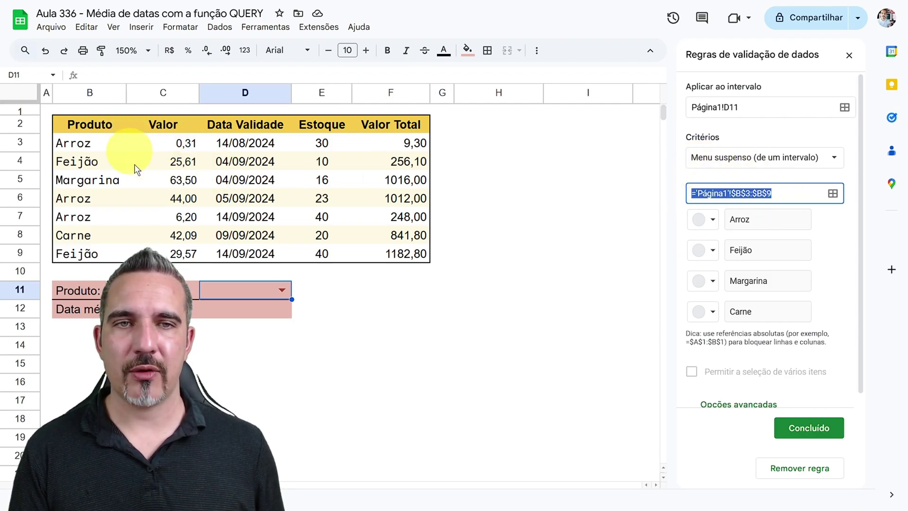
{"action": "left_click", "coordinate": [832, 193]}
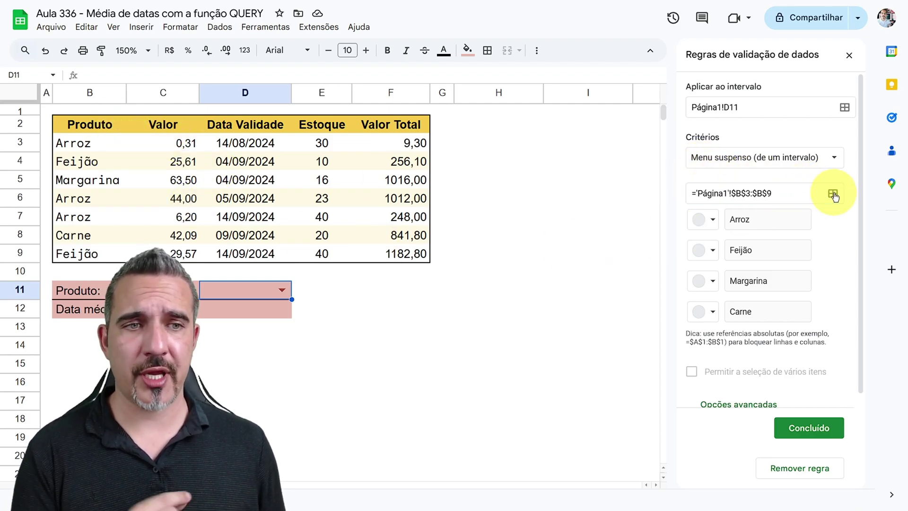
{"action": "left_click", "coordinate": [462, 259]}
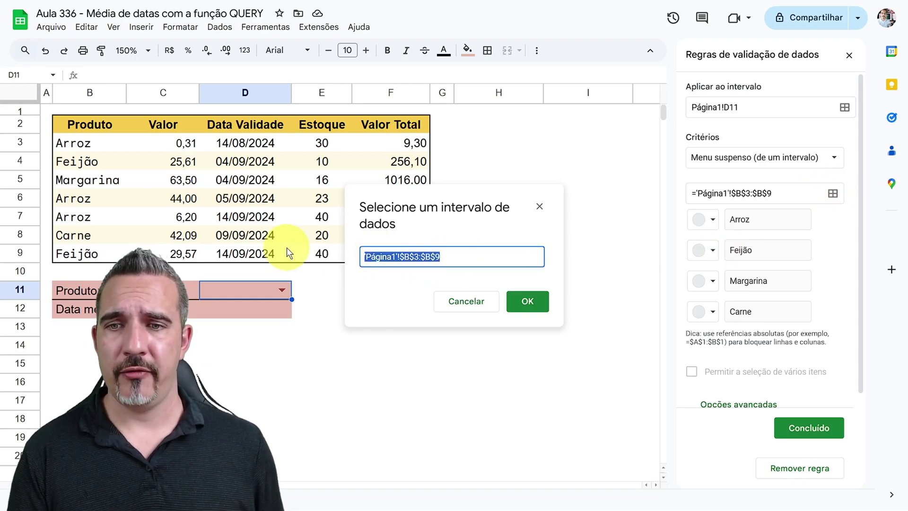
{"action": "key", "text": "BackSpace"}
{"action": "left_click_drag", "start_coordinate": [89, 144], "coordinate": [90, 256]}
{"action": "left_click", "coordinate": [526, 302]}
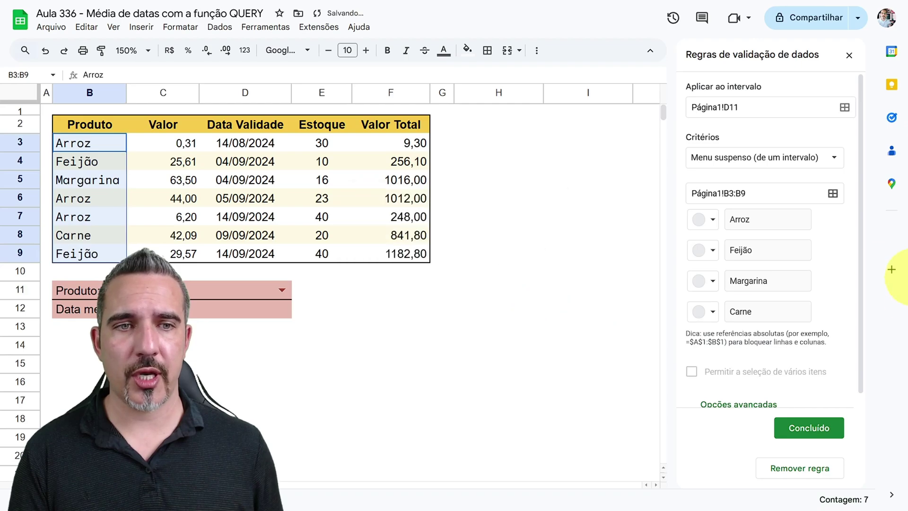
In the rule's advanced options, try the Ícone display style, settle on Seta, and finish the validation rule
{"action": "scroll", "coordinate": [752, 393], "scroll_direction": "down", "scroll_amount": 1}
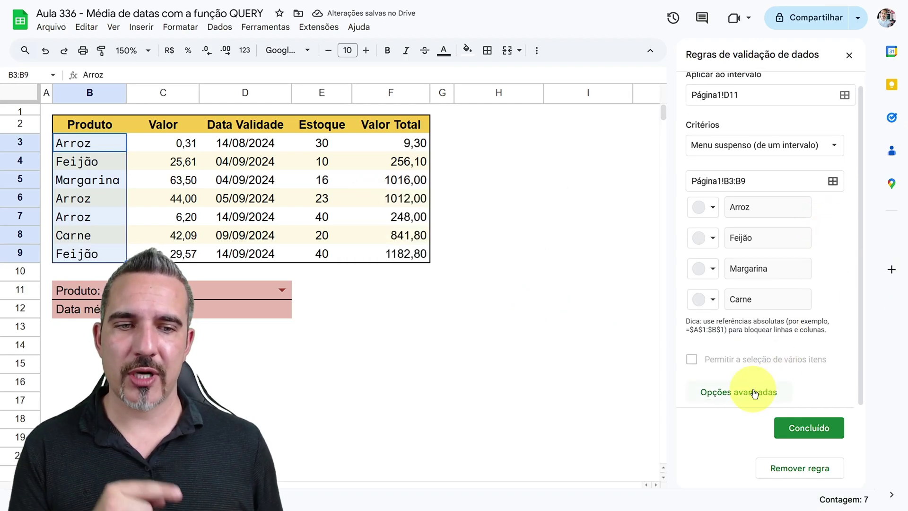
{"action": "left_click", "coordinate": [754, 396]}
{"action": "scroll", "coordinate": [802, 306], "scroll_direction": "down", "scroll_amount": 4}
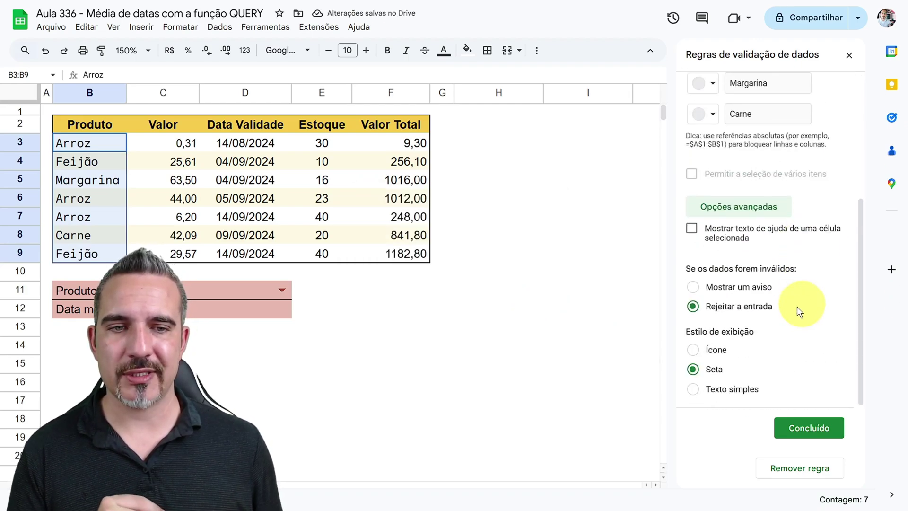
{"action": "left_click", "coordinate": [708, 368]}
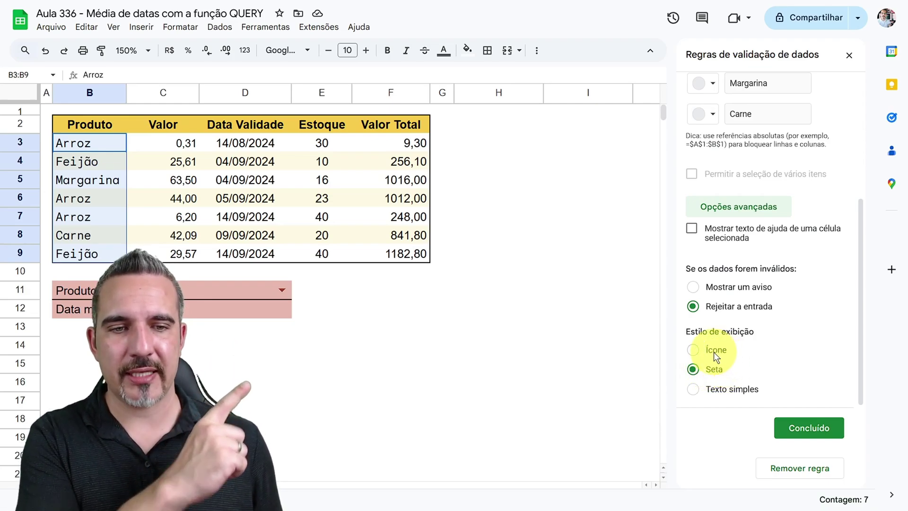
{"action": "left_click", "coordinate": [714, 352]}
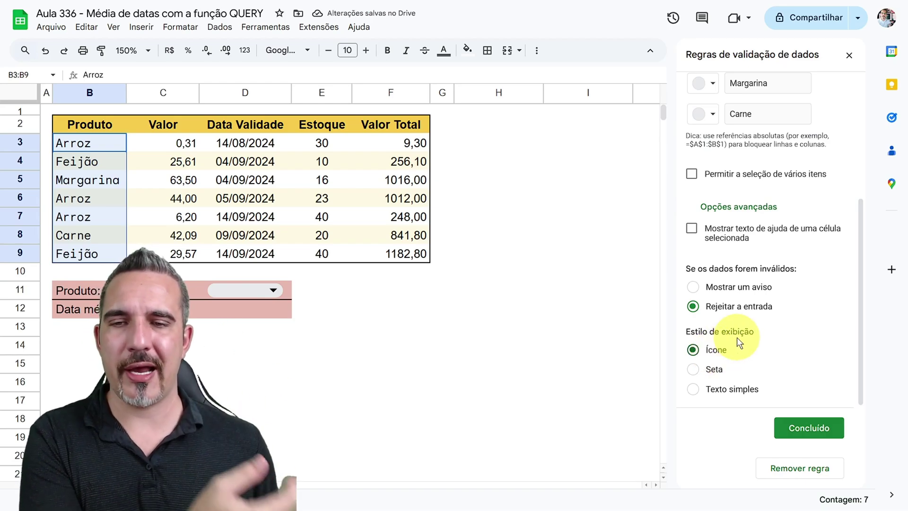
{"action": "left_click", "coordinate": [717, 368]}
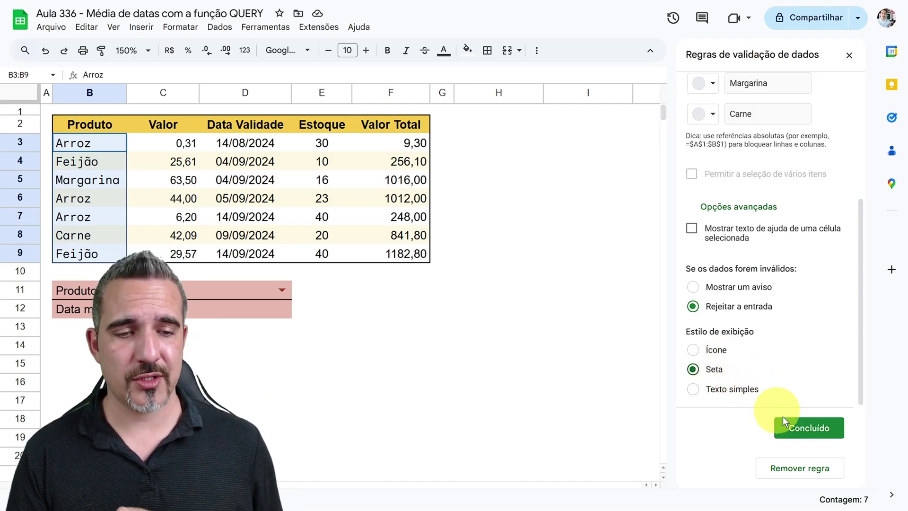
{"action": "left_click", "coordinate": [800, 428]}
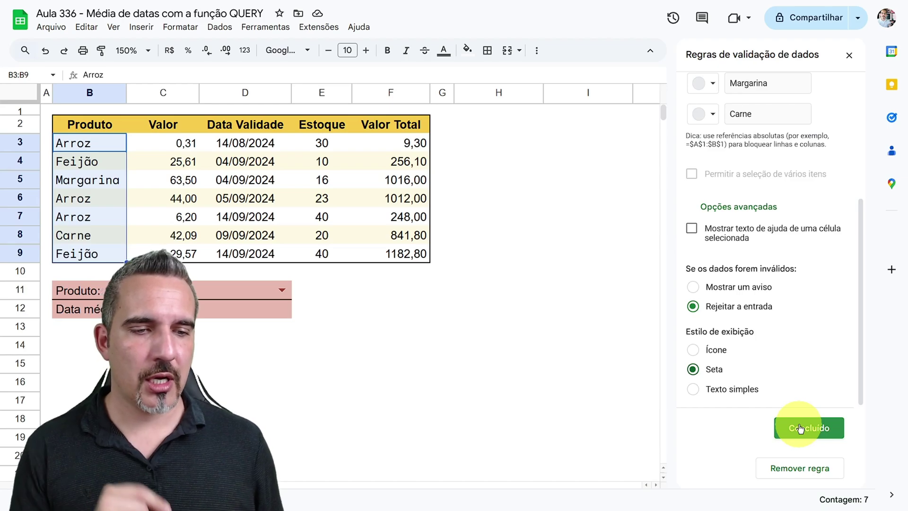
{"action": "left_click", "coordinate": [848, 57]}
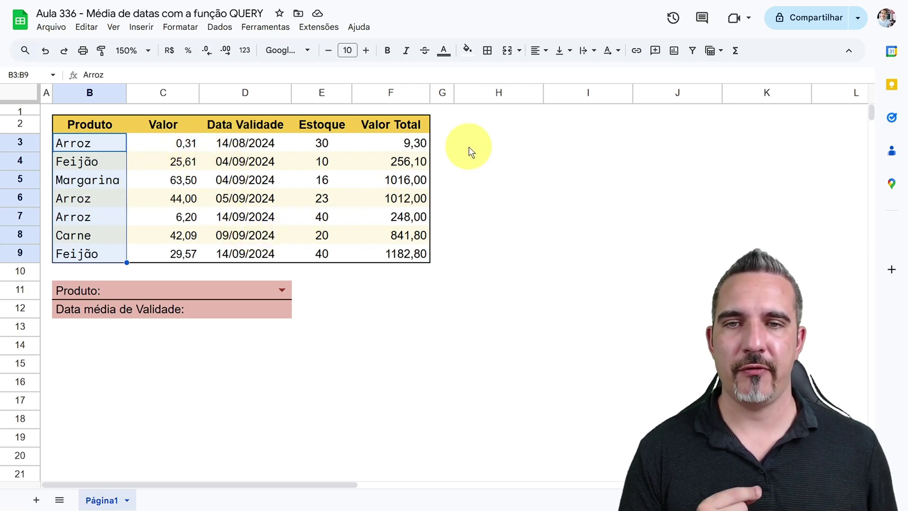
Enter the formula =MÉDIA(D3;D6;D7) in cell H3 to average the three Arroz expiry dates
{"action": "left_click", "coordinate": [487, 148]}
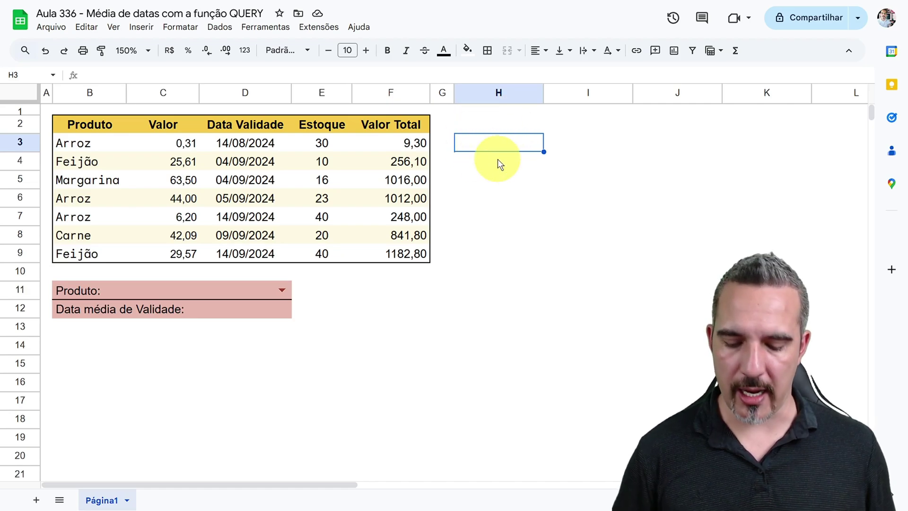
{"action": "type", "text": "=méd"}
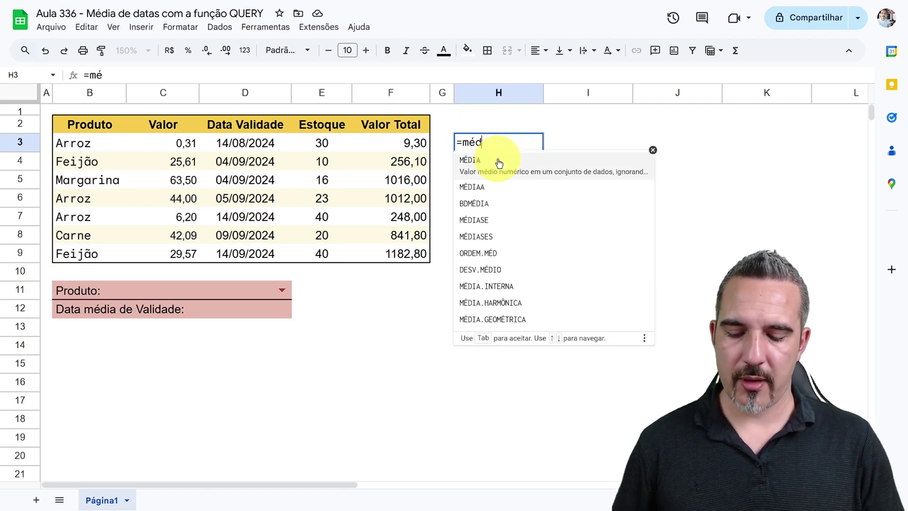
{"action": "type", "text": "ia"}
{"action": "left_click", "coordinate": [498, 160]}
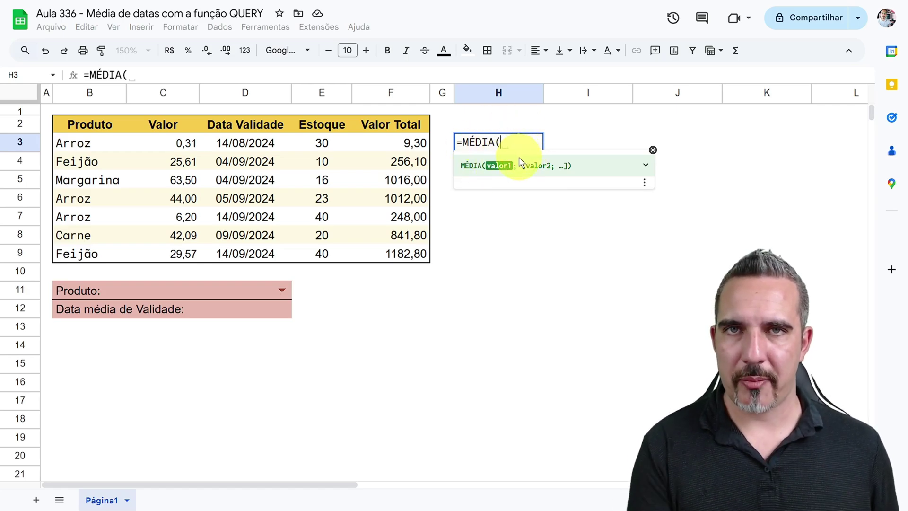
{"action": "left_click", "coordinate": [653, 150]}
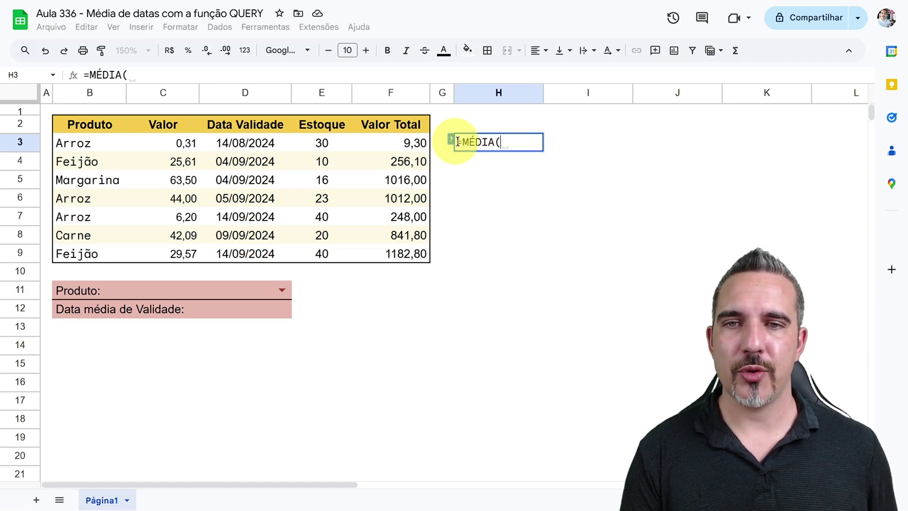
{"action": "left_click", "coordinate": [452, 142]}
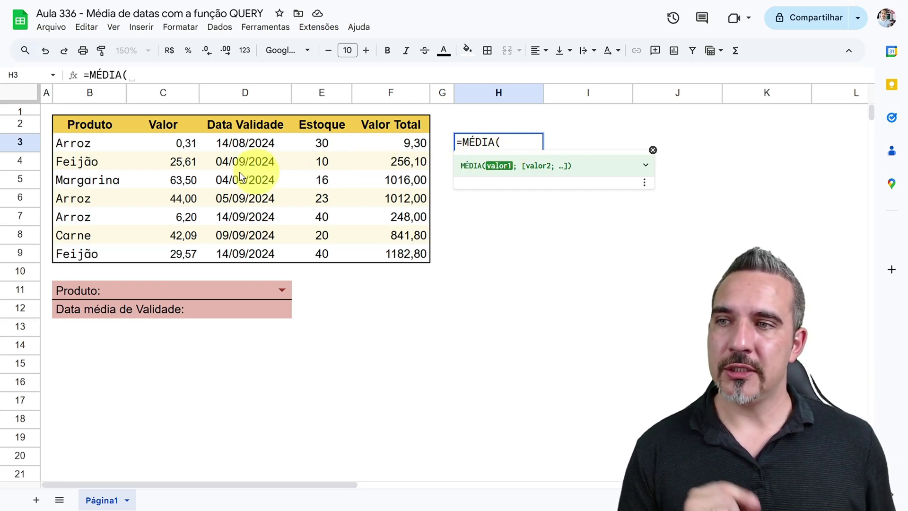
{"action": "left_click", "coordinate": [230, 143]}
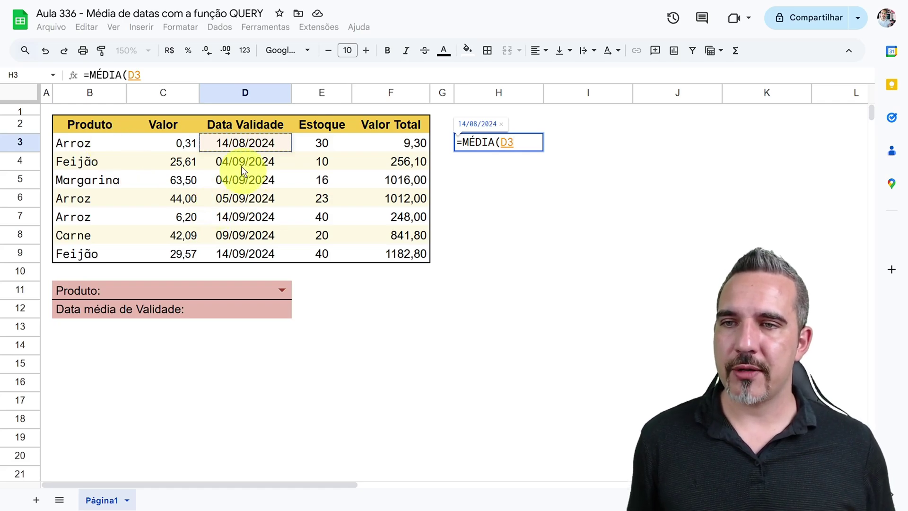
{"action": "type", "text": ";"}
{"action": "left_click", "coordinate": [237, 200]}
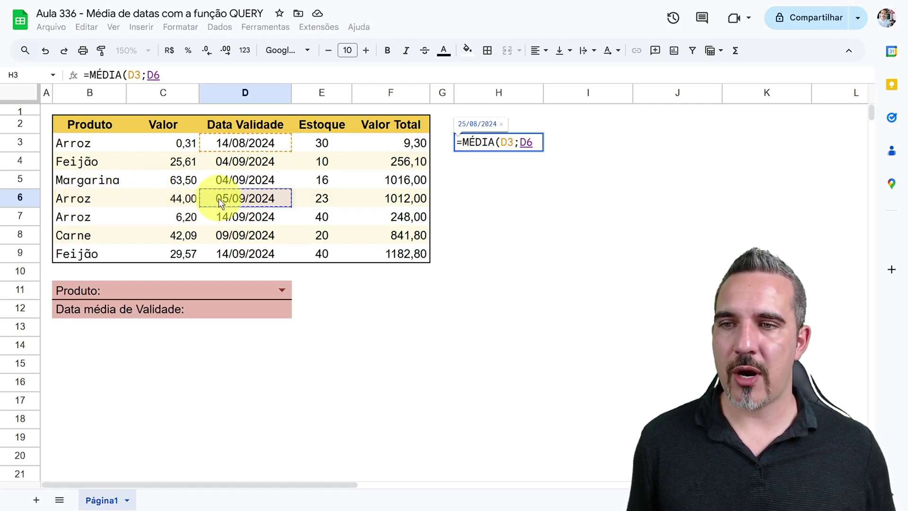
{"action": "type", "text": ";"}
{"action": "left_click", "coordinate": [238, 215]}
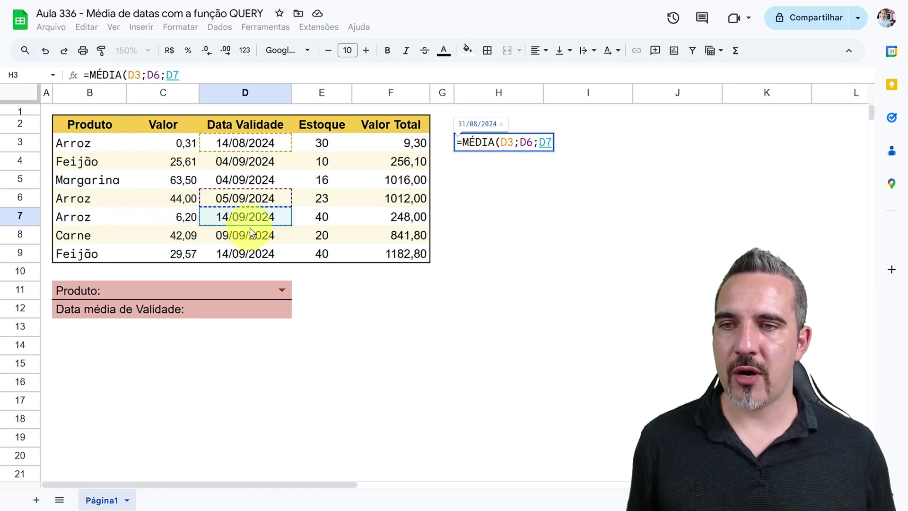
{"action": "key", "text": "Return"}
Change the number format of the average in cell H3 to Automático
{"action": "left_click", "coordinate": [499, 141]}
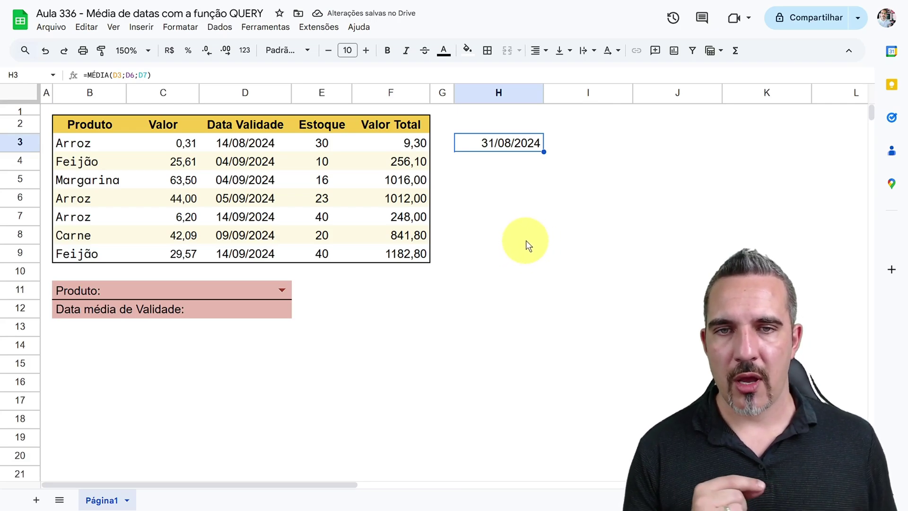
{"action": "left_click", "coordinate": [184, 26]}
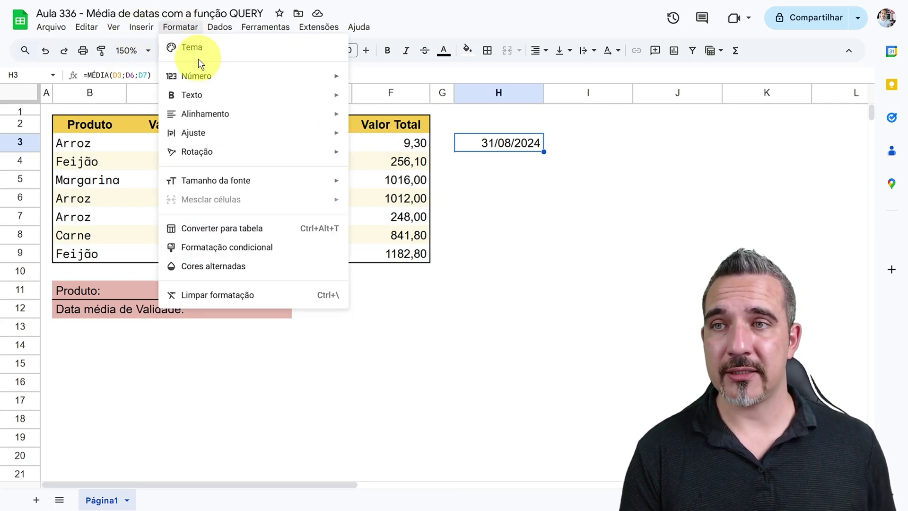
{"action": "mouse_move", "coordinate": [202, 75]}
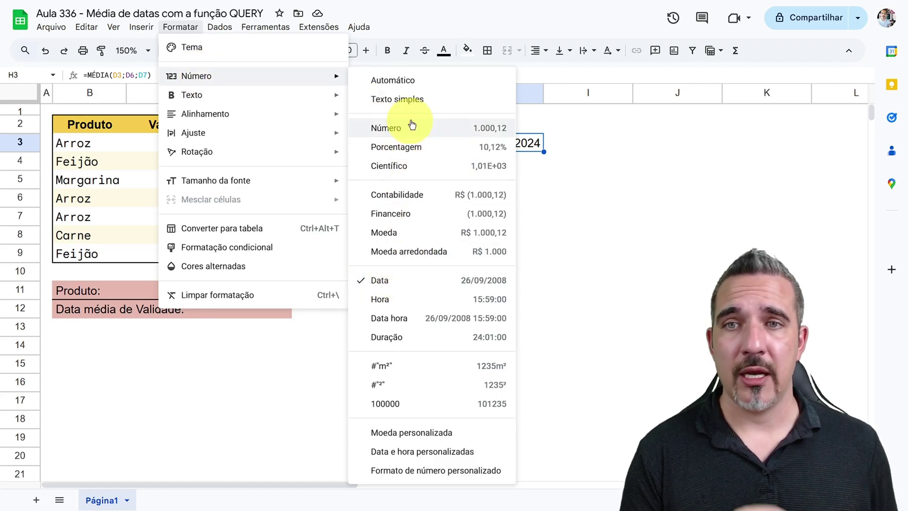
{"action": "left_click", "coordinate": [411, 81]}
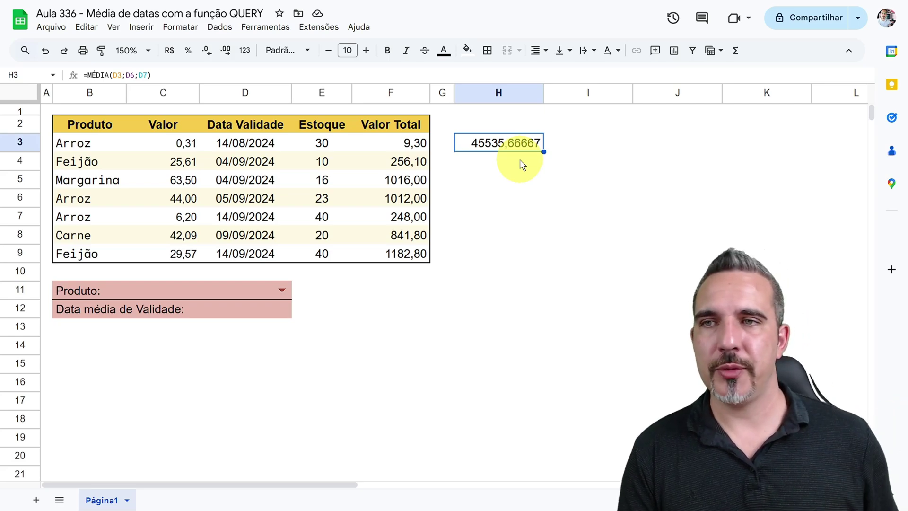
Restore the Data format on the average in cell H3
{"action": "left_click", "coordinate": [180, 26]}
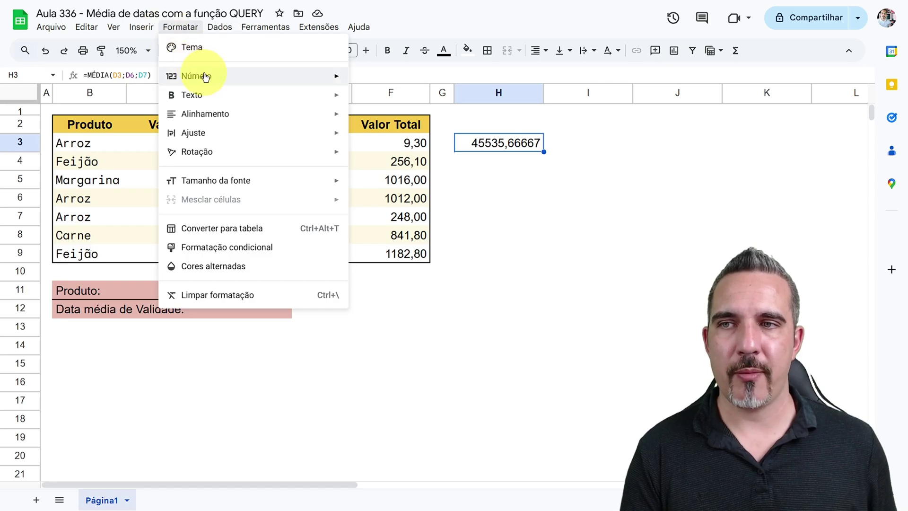
{"action": "mouse_move", "coordinate": [205, 77]}
{"action": "left_click", "coordinate": [407, 281]}
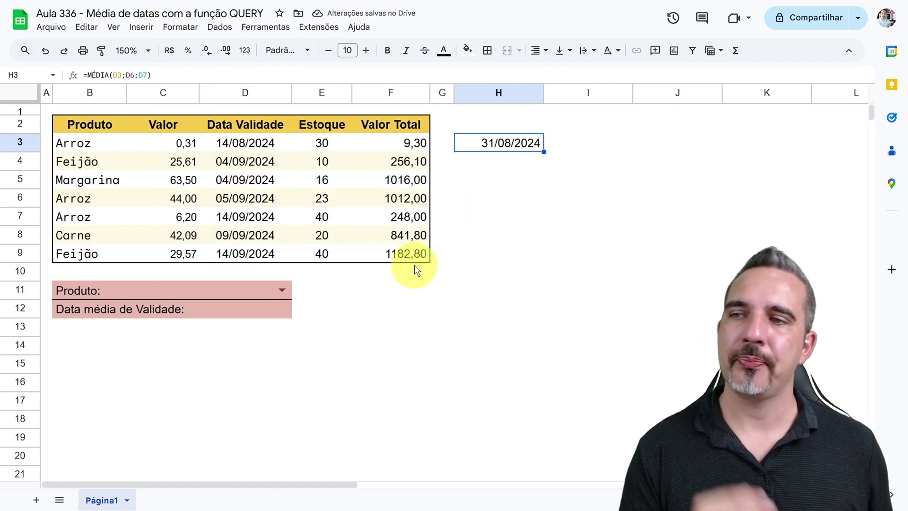
Highlight the three Arroz rows from product to expiry date: B3:D3, B6:D6 and B7:D7
{"action": "left_click_drag", "start_coordinate": [94, 147], "coordinate": [230, 146]}
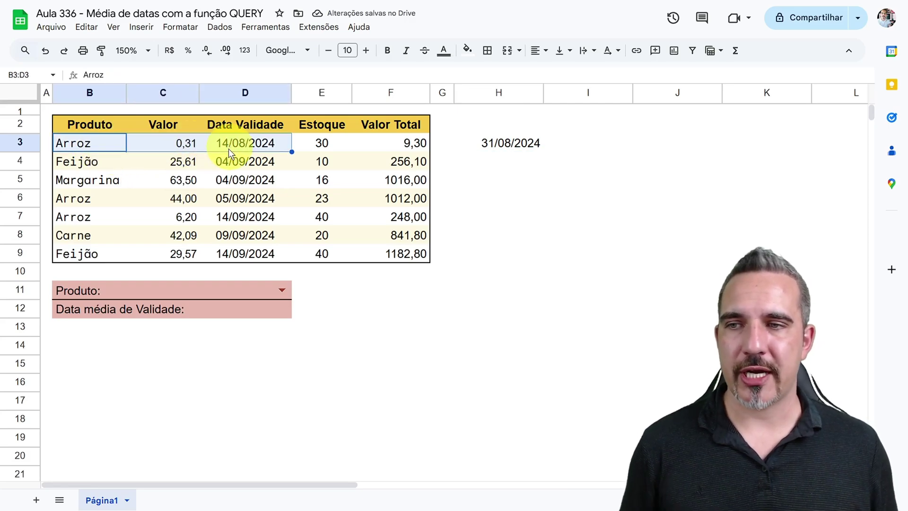
{"action": "left_click_drag", "start_coordinate": [98, 201], "coordinate": [238, 195]}
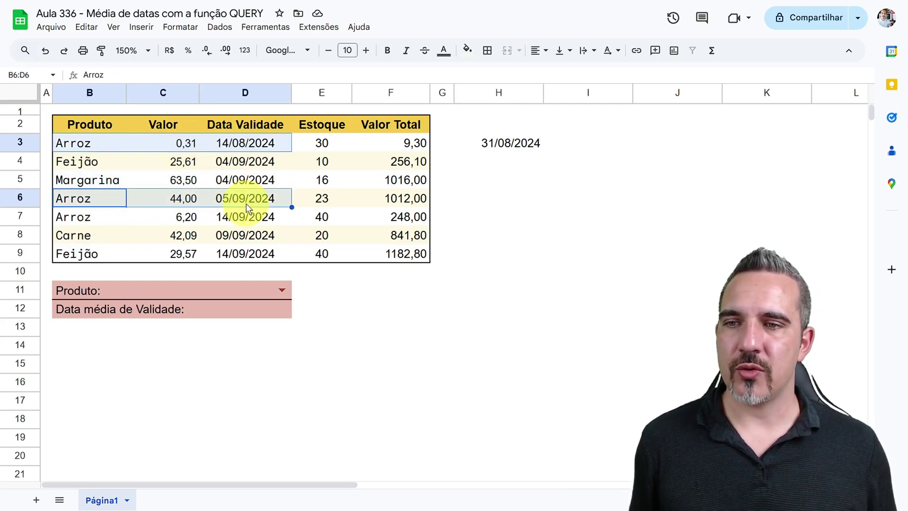
{"action": "left_click_drag", "start_coordinate": [81, 217], "coordinate": [192, 220]}
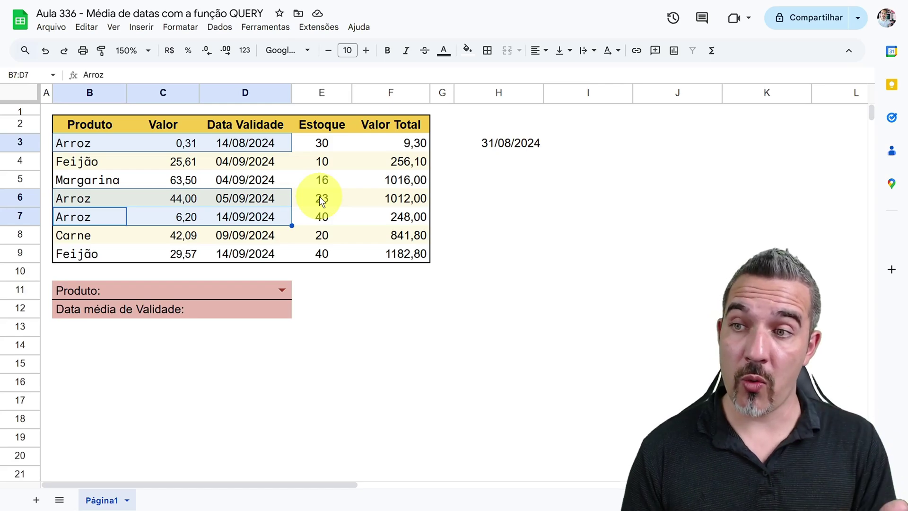
Begin a QUERY formula in cell D12 with the data range B2:D9 and open its query text
{"action": "left_click", "coordinate": [261, 307]}
{"action": "type", "text": "=quer"}
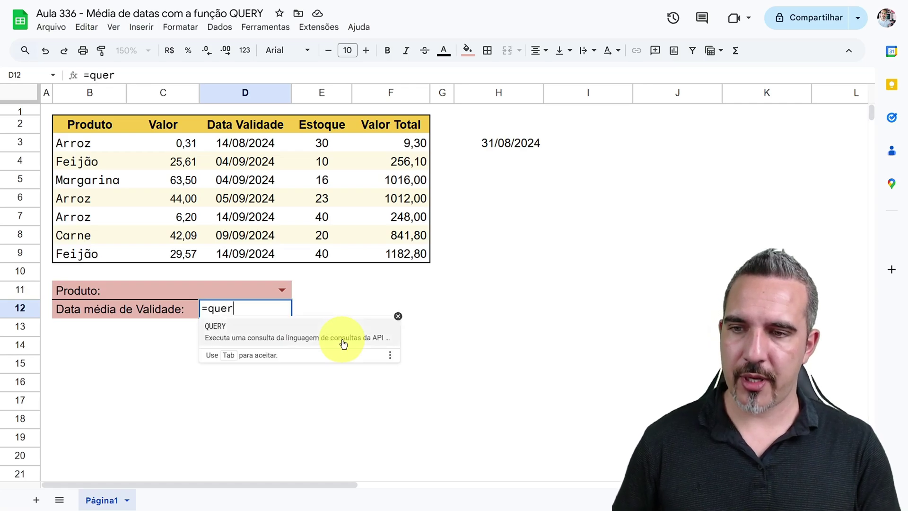
{"action": "left_click", "coordinate": [344, 338]}
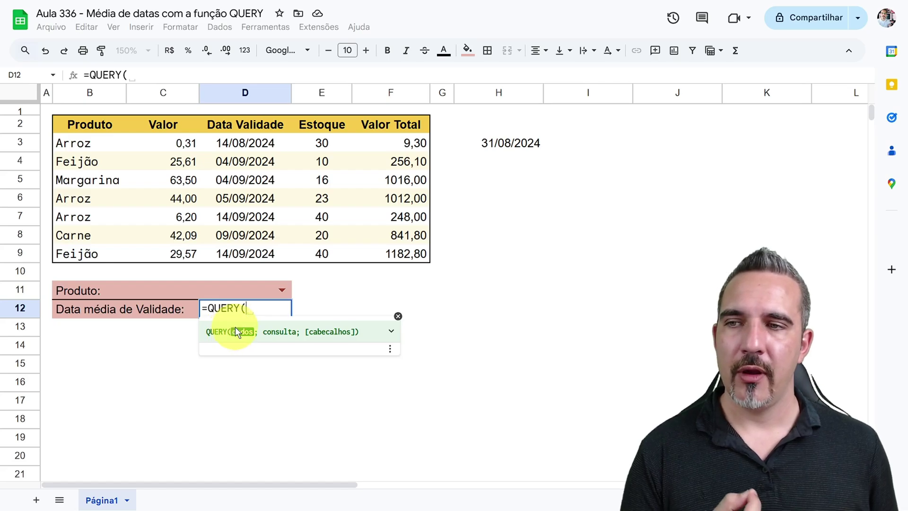
{"action": "left_click_drag", "start_coordinate": [89, 125], "coordinate": [244, 255]}
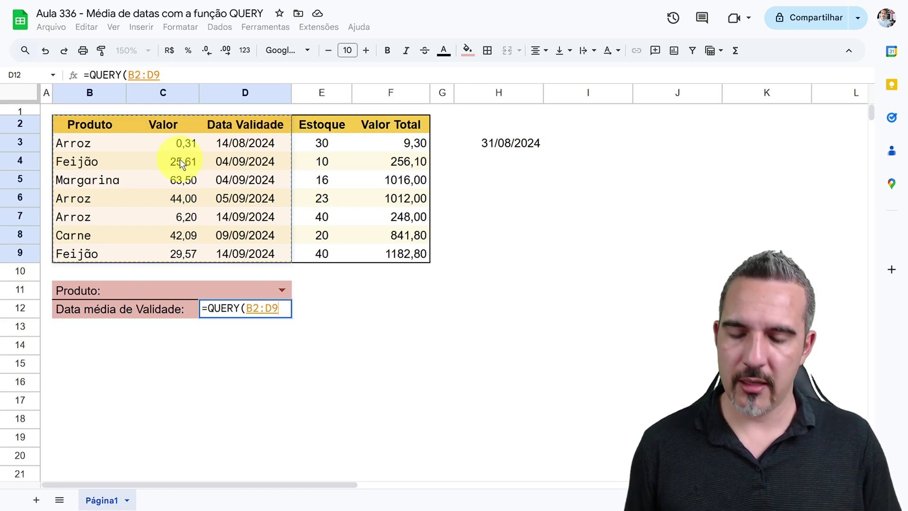
{"action": "type", "text": ";\""}
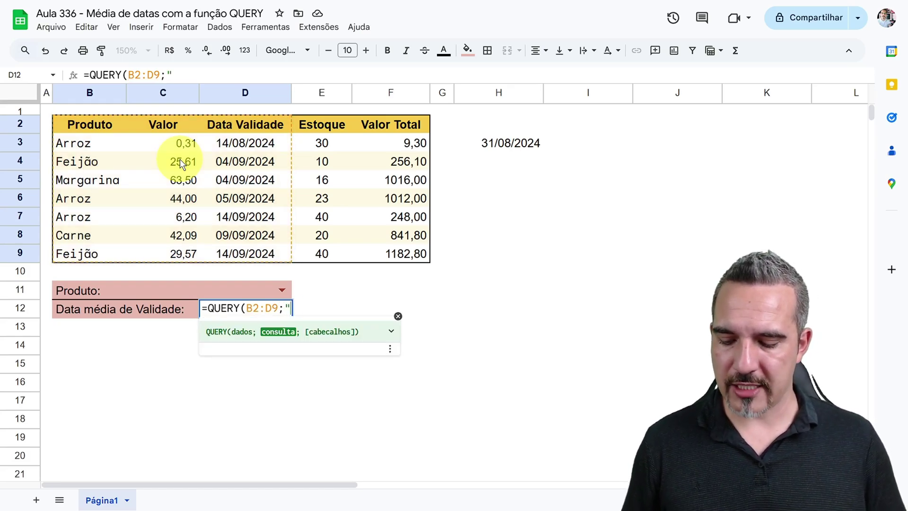
Write Select AVG(D) as the start of the query text in the D12 formula
{"action": "type", "text": "Slee"}
{"action": "key", "text": "BackSpace"}
{"action": "key", "text": "BackSpace"}
{"action": "key", "text": "BackSpace"}
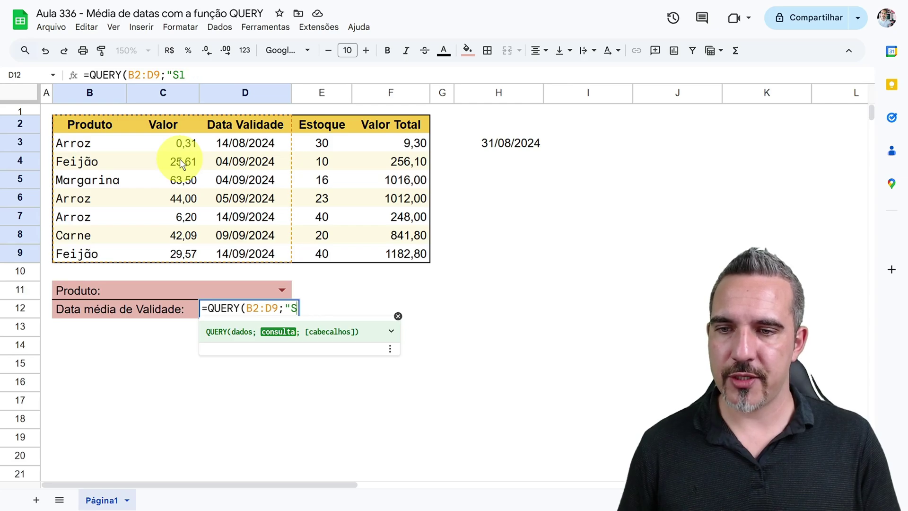
{"action": "type", "text": "elect"}
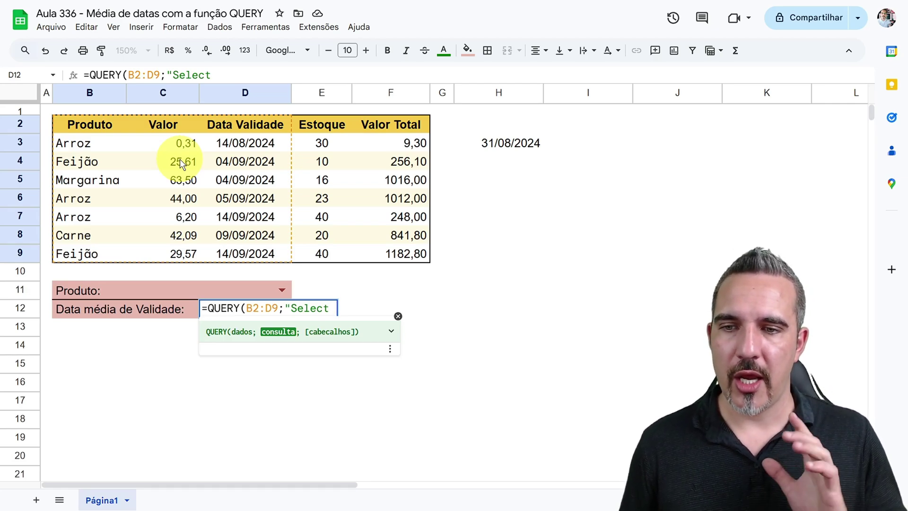
{"action": "type", "text": "AVG"}
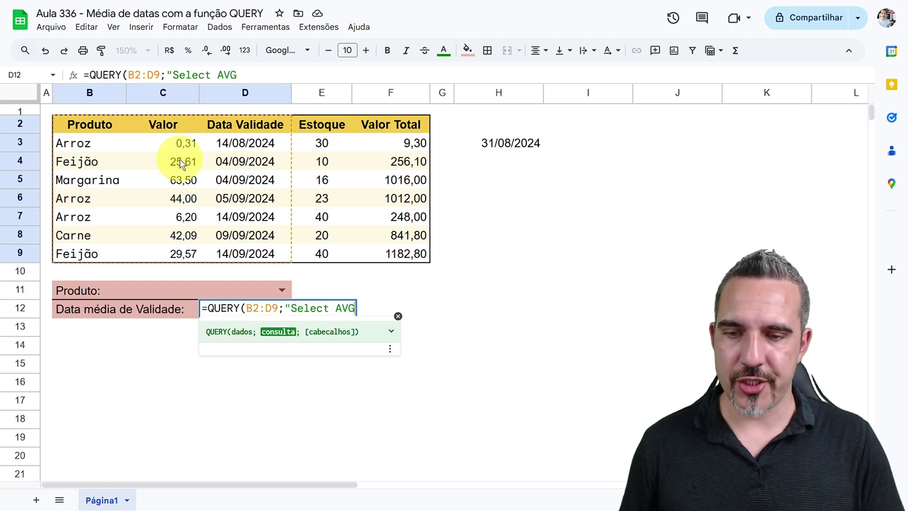
{"action": "type", "text": "()"}
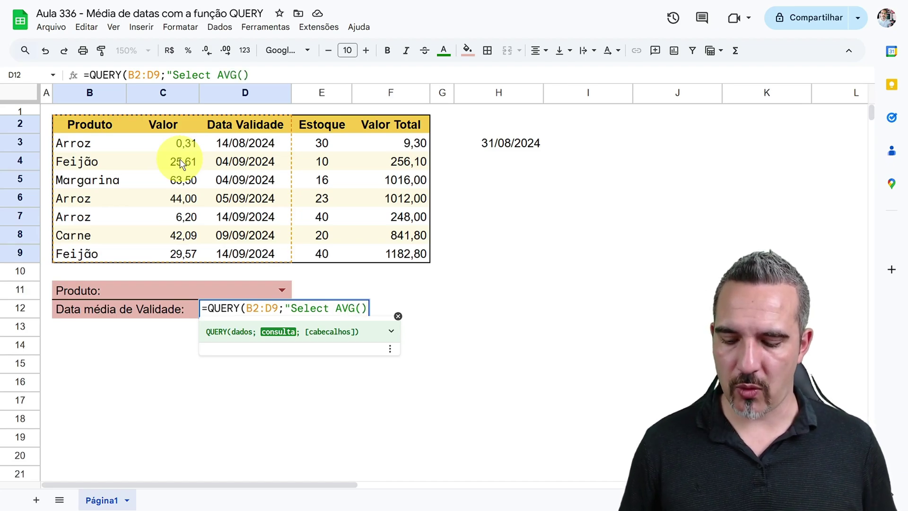
{"action": "key", "text": "Left"}
{"action": "type", "text": "D)"}
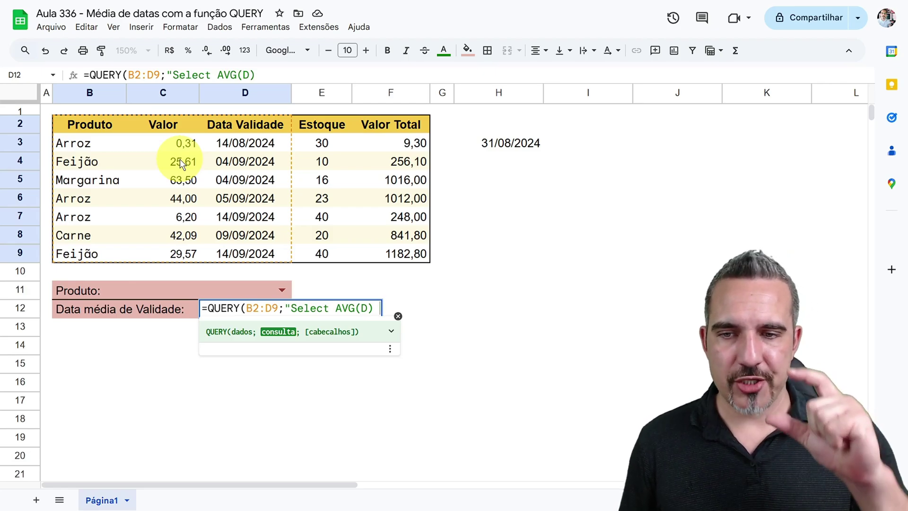
Add the condition Where B = '"&D11&"' to the query, referencing the product cell D11
{"action": "type", "text": " Where "}
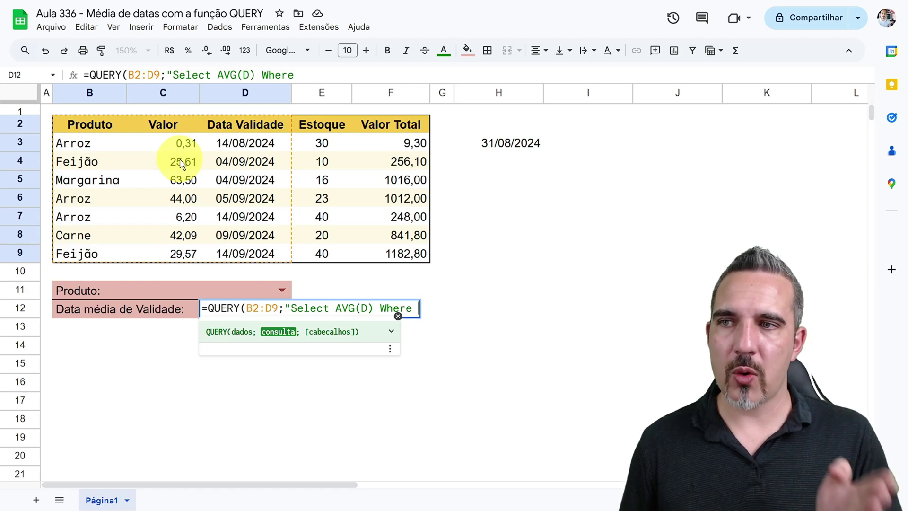
{"action": "type", "text": "B ="}
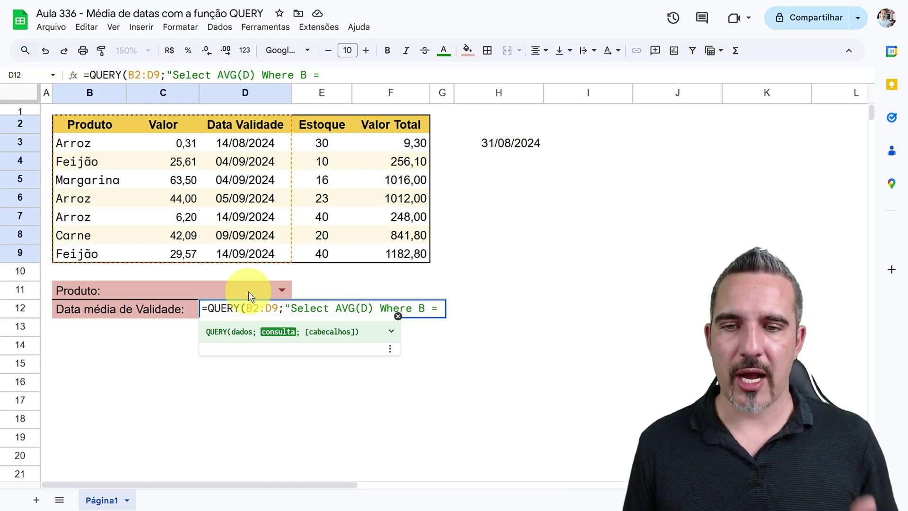
{"action": "type", "text": "''"}
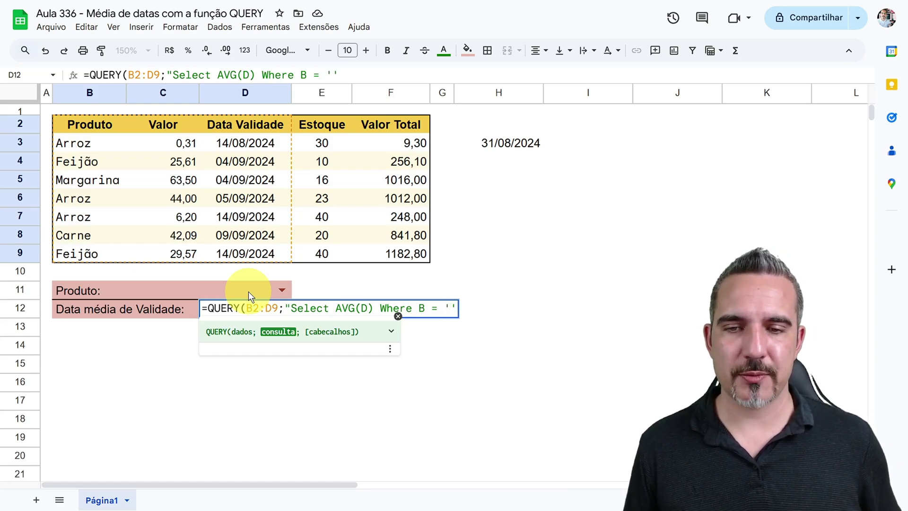
{"action": "type", "text": "\"\""}
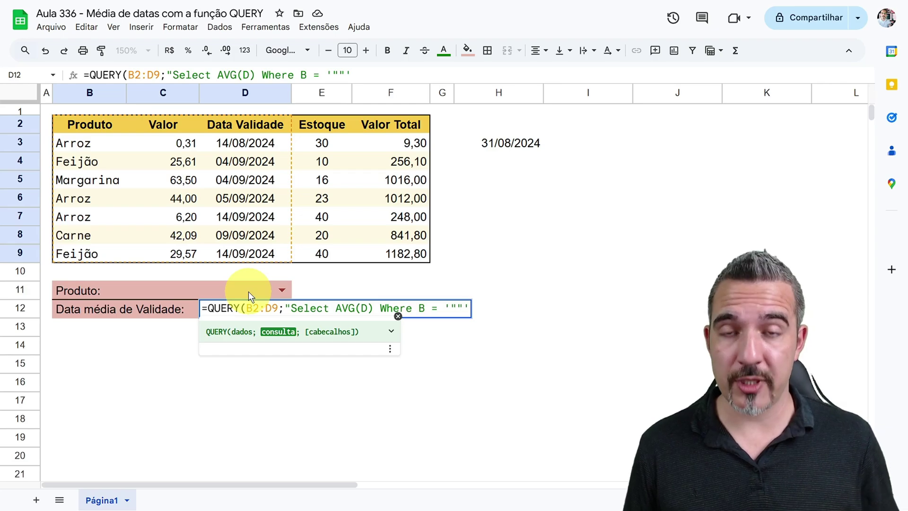
{"action": "key", "text": "Left"}
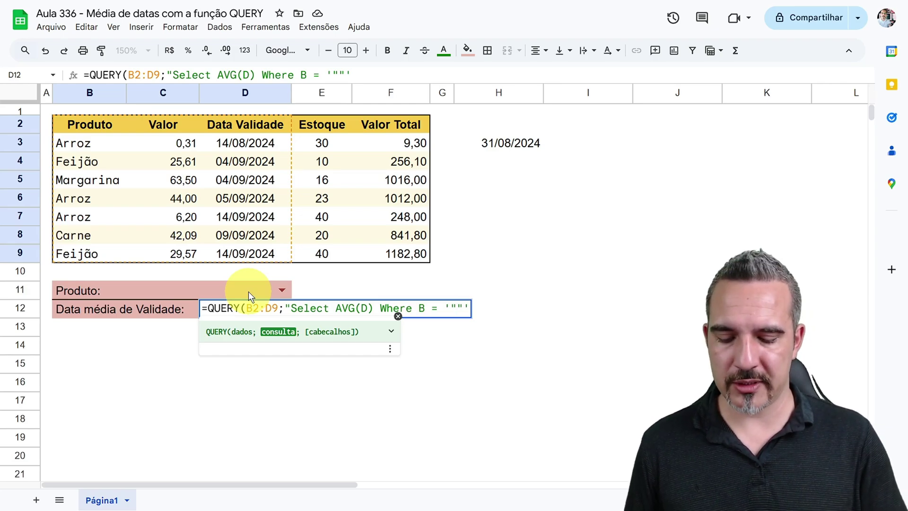
{"action": "type", "text": "&&"}
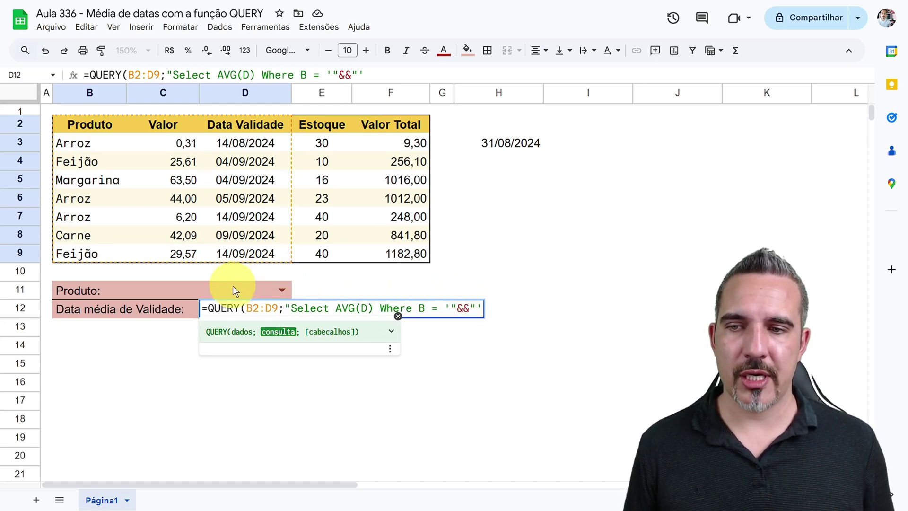
{"action": "left_click", "coordinate": [251, 292]}
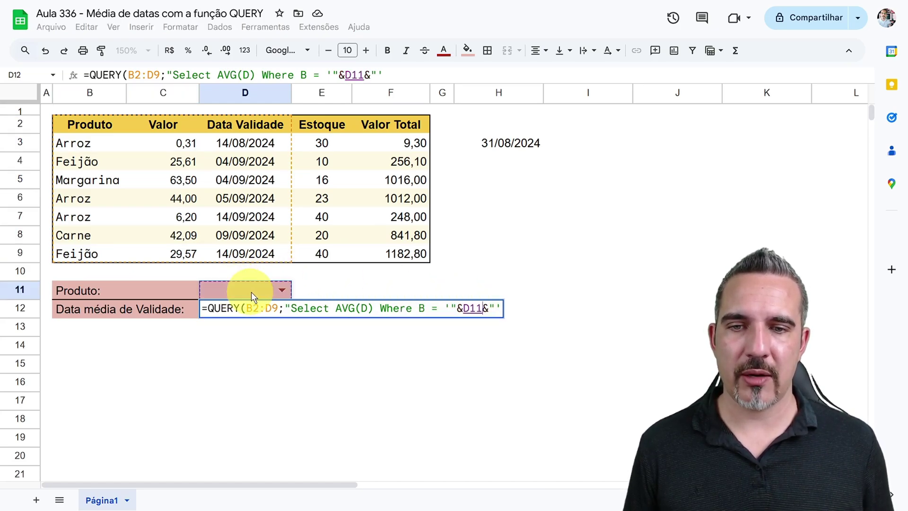
Complete and enter the D12 formula as =QUERY(B2:D9;"Select AVG(D) Where B = '"&D11&"' ")
{"action": "left_click_drag", "start_coordinate": [317, 308], "coordinate": [432, 309]}
{"action": "double_click", "coordinate": [475, 310]}
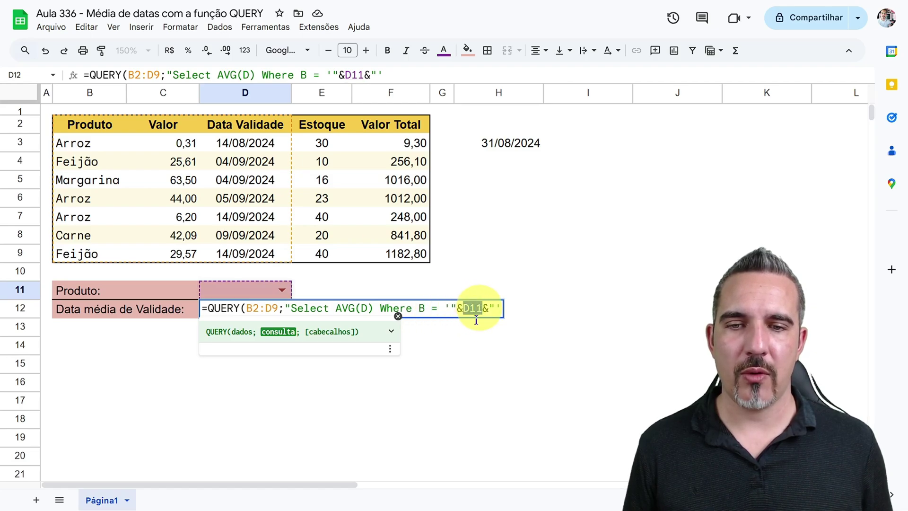
{"action": "left_click", "coordinate": [501, 308]}
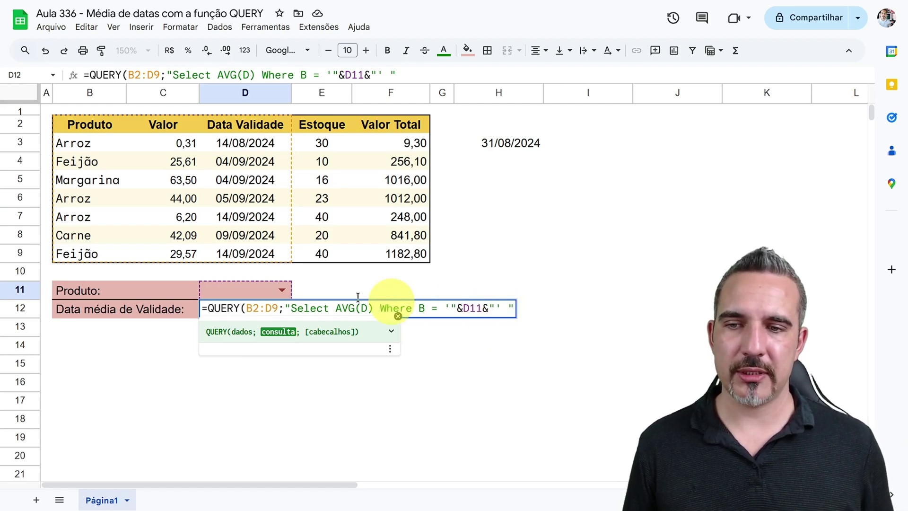
{"action": "left_click", "coordinate": [289, 308]}
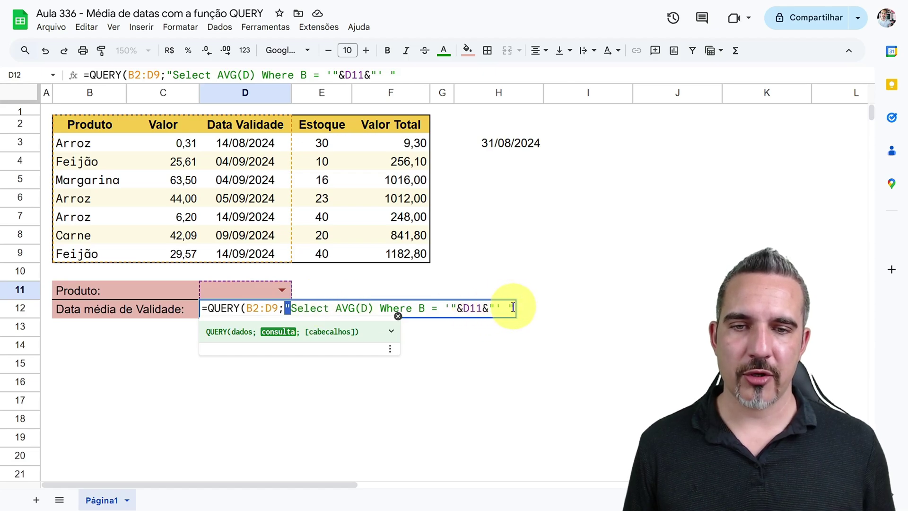
{"action": "type", "text": ")"}
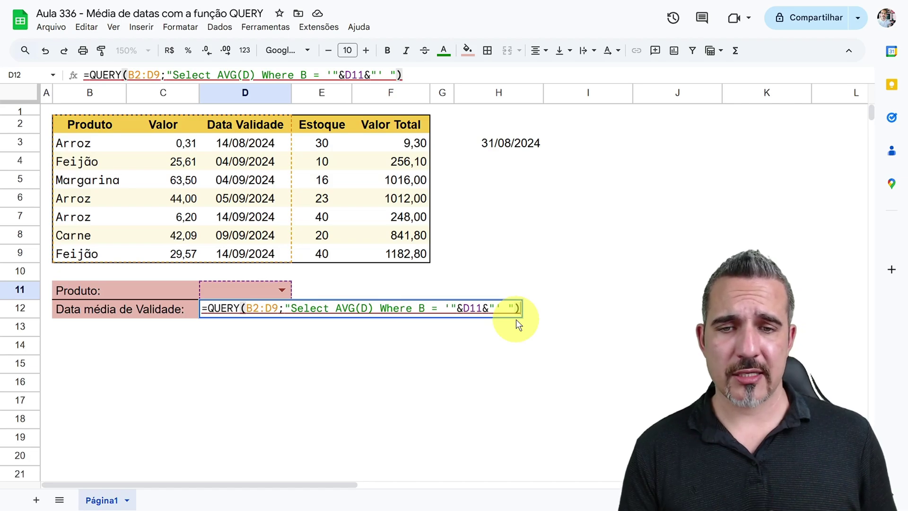
{"action": "key", "text": "Return"}
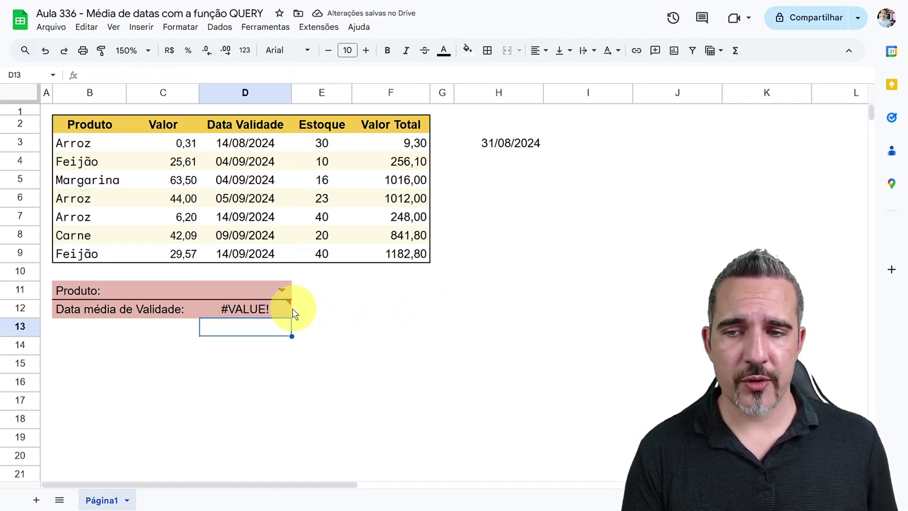
Read the error explanation shown for the formula in cell D12
{"action": "left_click", "coordinate": [272, 309]}
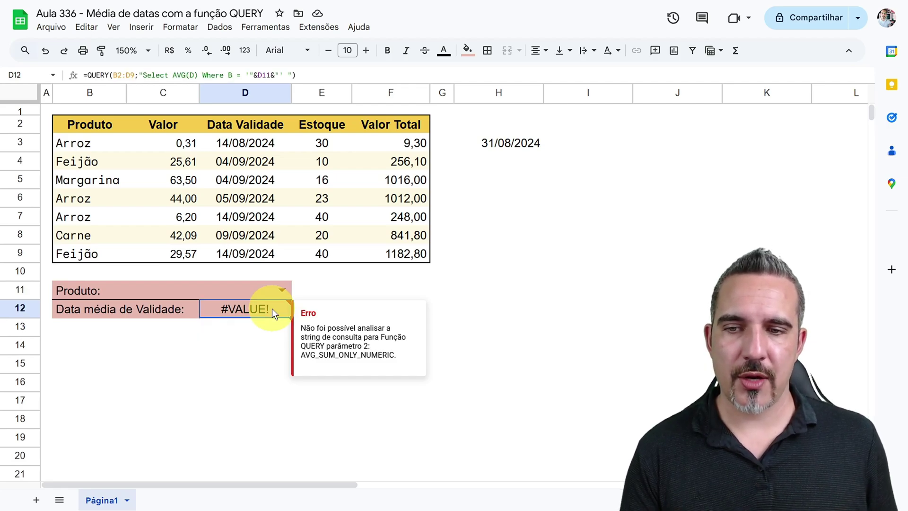
{"action": "left_click_drag", "start_coordinate": [318, 328], "coordinate": [386, 337]}
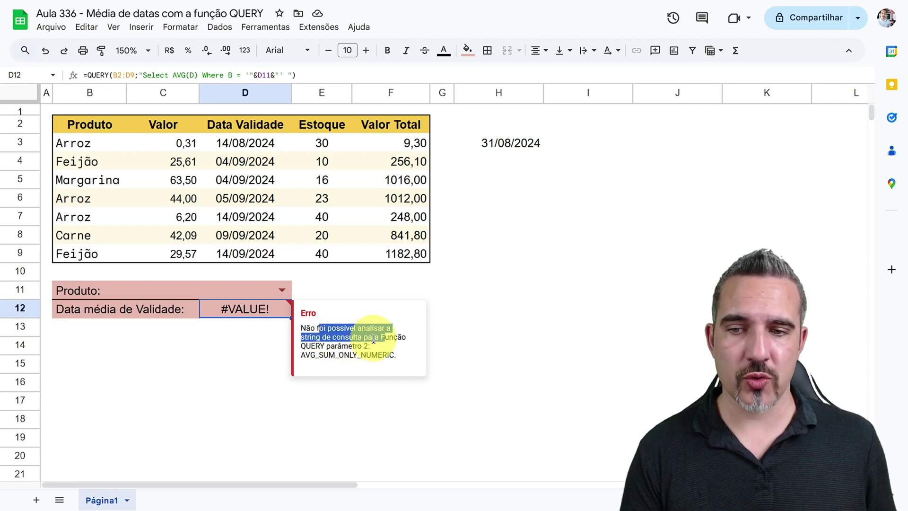
{"action": "left_click", "coordinate": [332, 346]}
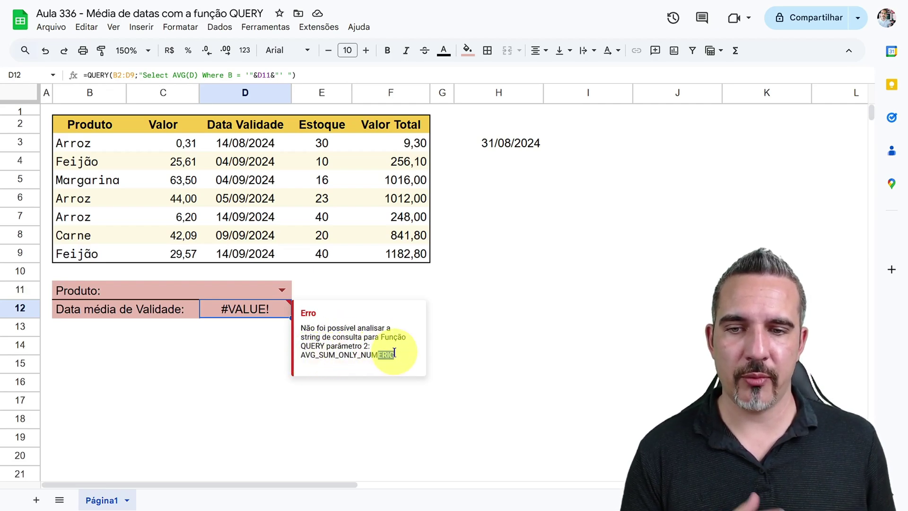
{"action": "left_click_drag", "start_coordinate": [394, 355], "coordinate": [378, 355]}
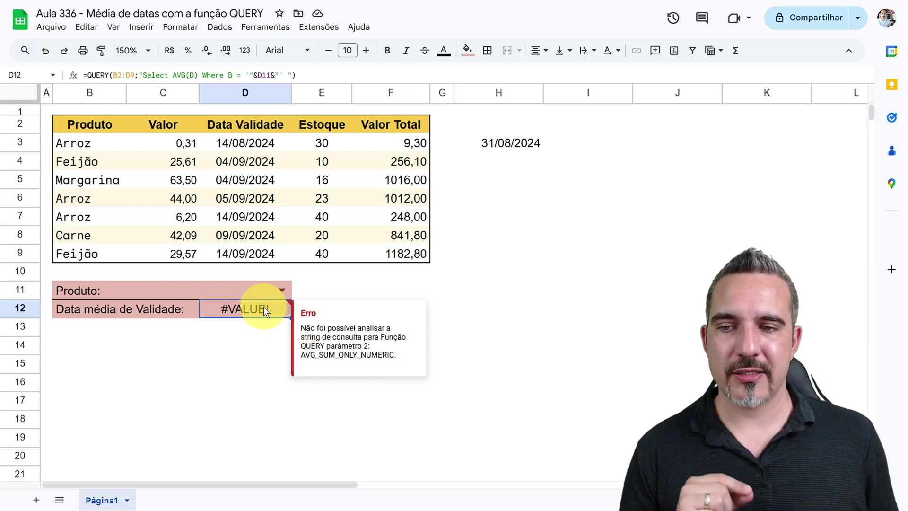
Open the D12 formula for editing and examine its AVG(D) part and the B2:D9 data range
{"action": "double_click", "coordinate": [282, 307]}
{"action": "left_click_drag", "start_coordinate": [373, 306], "coordinate": [334, 305]}
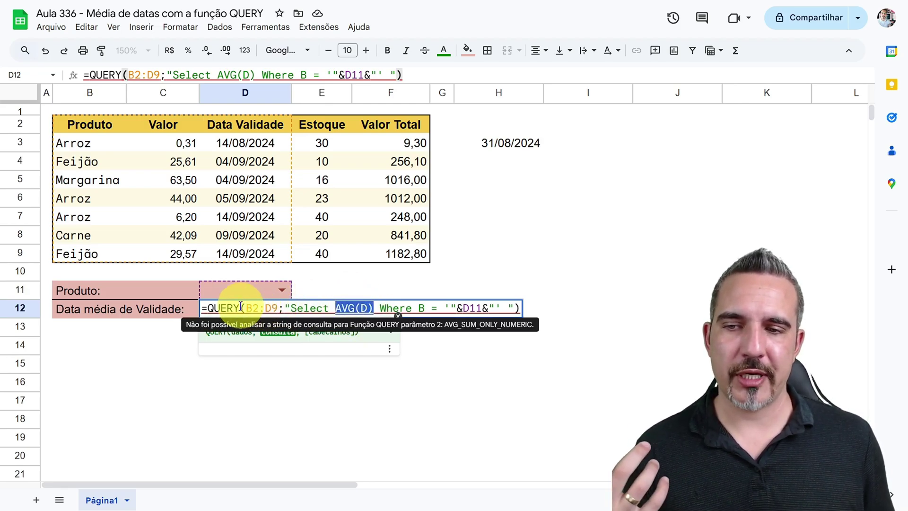
{"action": "left_click_drag", "start_coordinate": [245, 308], "coordinate": [278, 308]}
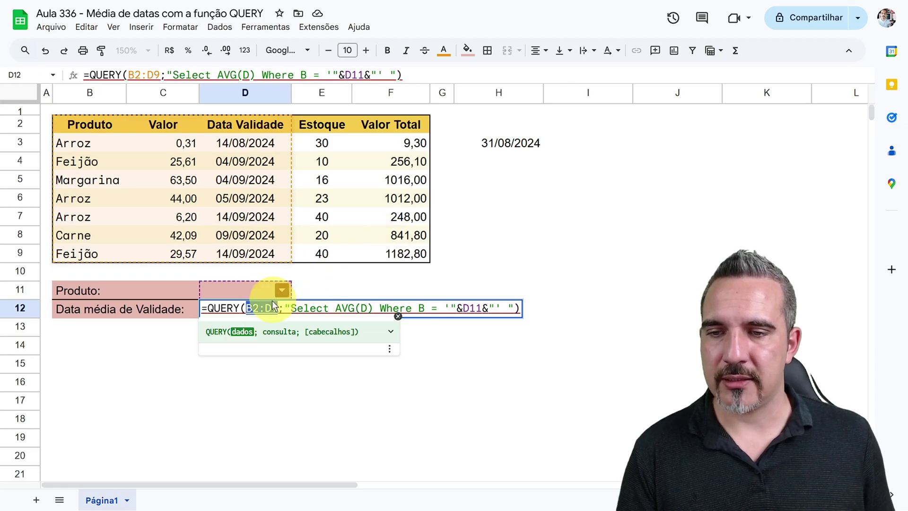
{"action": "mouse_move", "coordinate": [268, 308]}
{"action": "left_click_drag", "start_coordinate": [246, 308], "coordinate": [279, 307]}
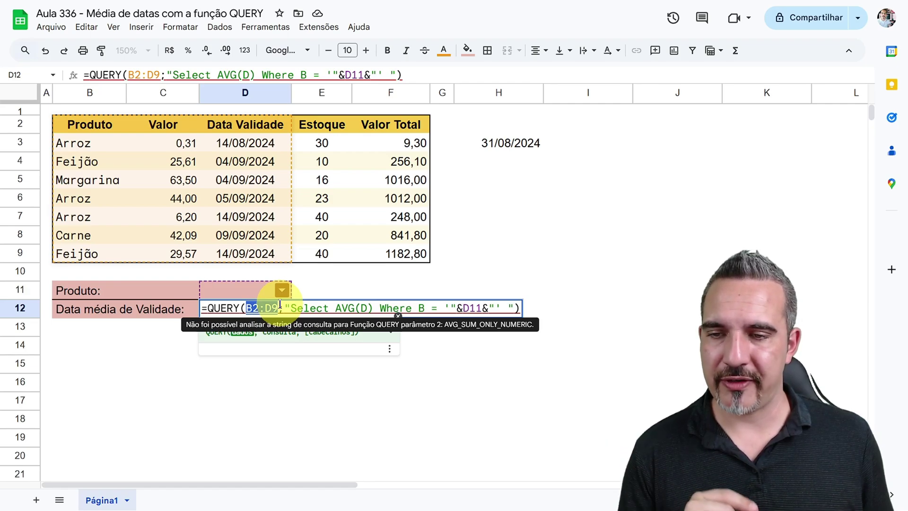
Open an array with a brace in the D12 QUERY's data argument, narrow its range to B2:B9 and add the \ column separator
{"action": "left_click", "coordinate": [242, 306]}
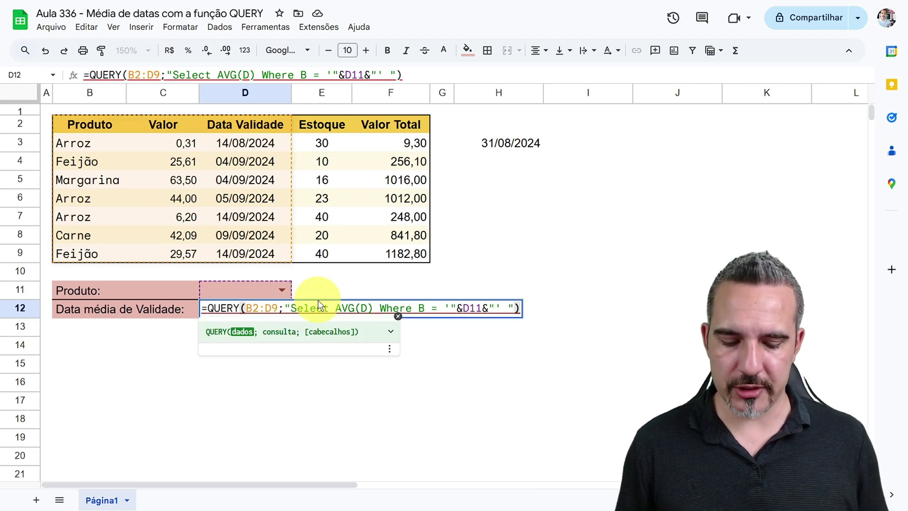
{"action": "type", "text": "{"}
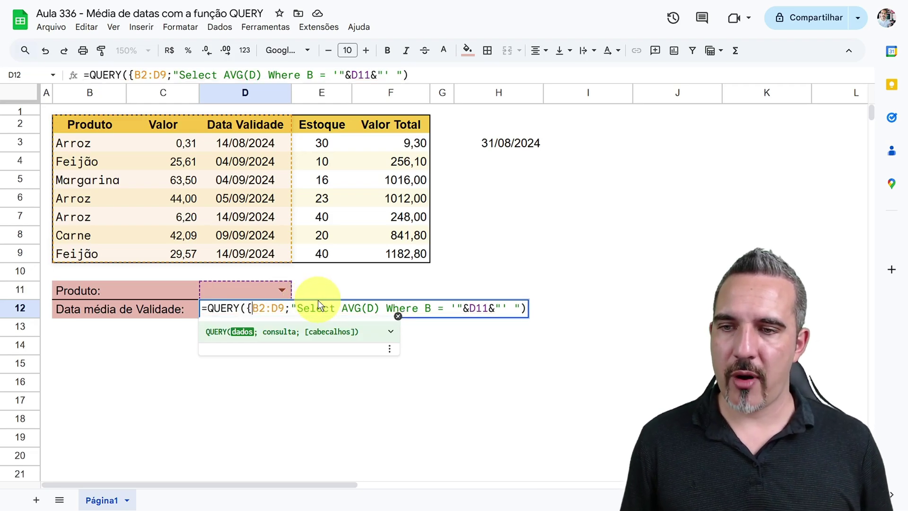
{"action": "left_click", "coordinate": [272, 308]}
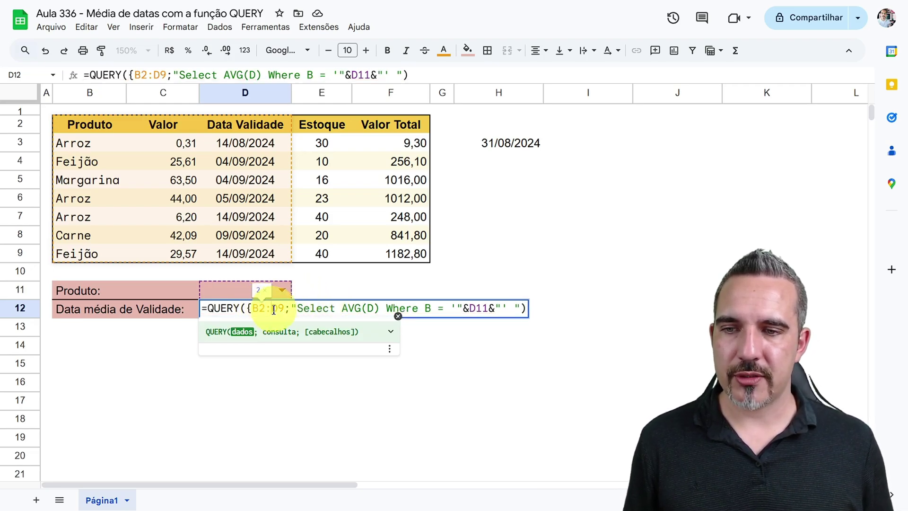
{"action": "key", "text": "Delete"}
{"action": "type", "text": "B9"}
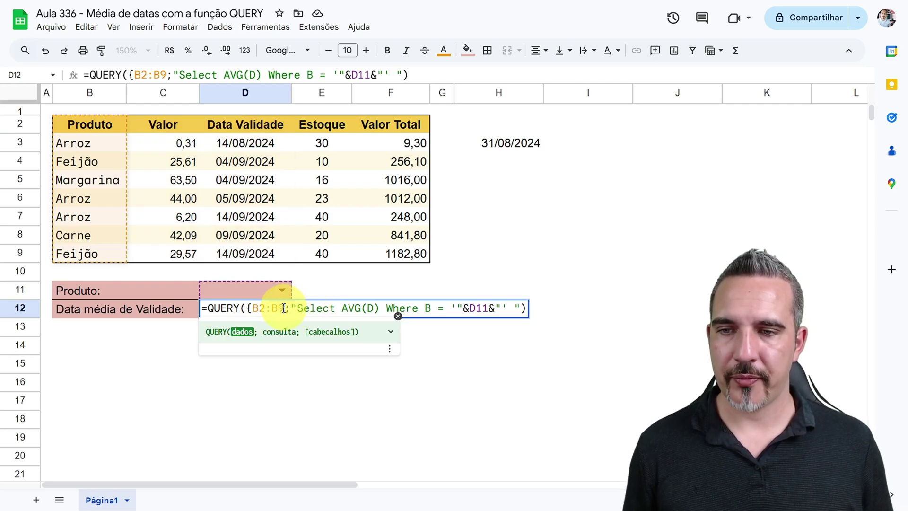
{"action": "type", "text": "\\"}
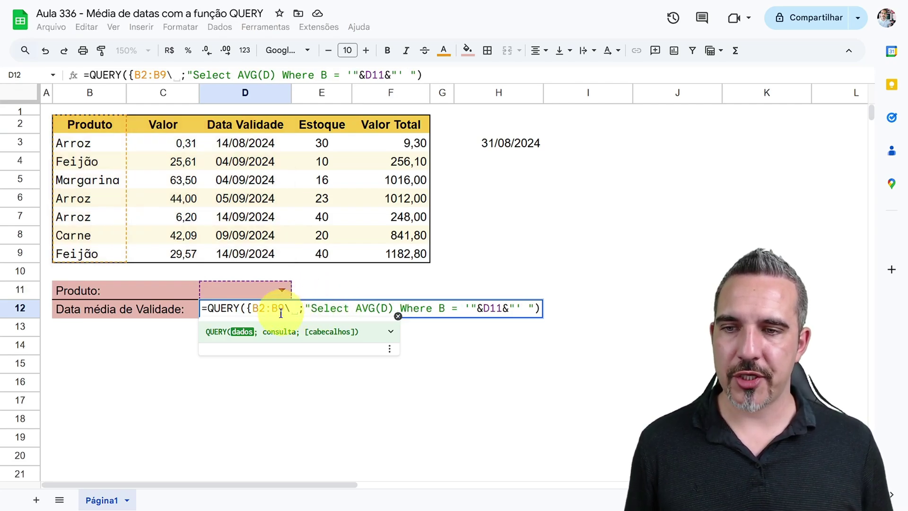
Exclude the header row from the array's product range, making it B3:B9
{"action": "left_click_drag", "start_coordinate": [285, 308], "coordinate": [253, 308]}
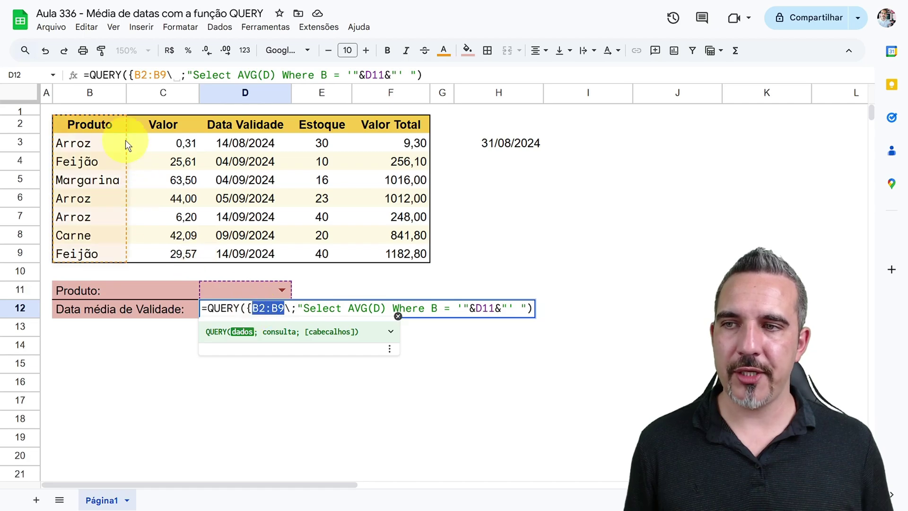
{"action": "left_click", "coordinate": [290, 308]}
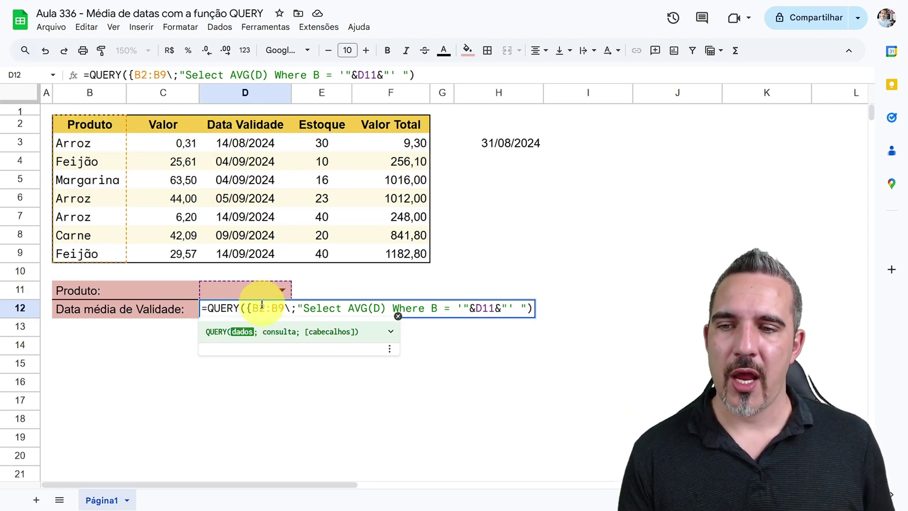
{"action": "left_click_drag", "start_coordinate": [264, 308], "coordinate": [259, 308]}
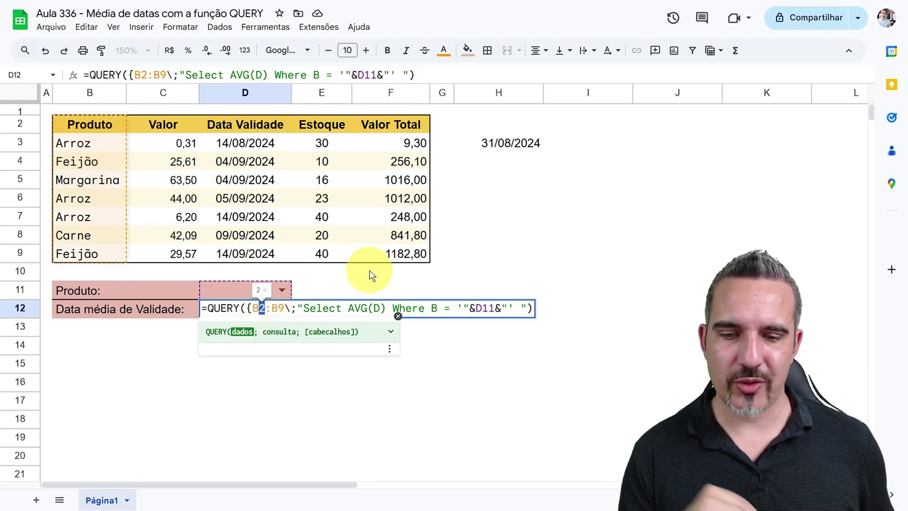
{"action": "type", "text": "3"}
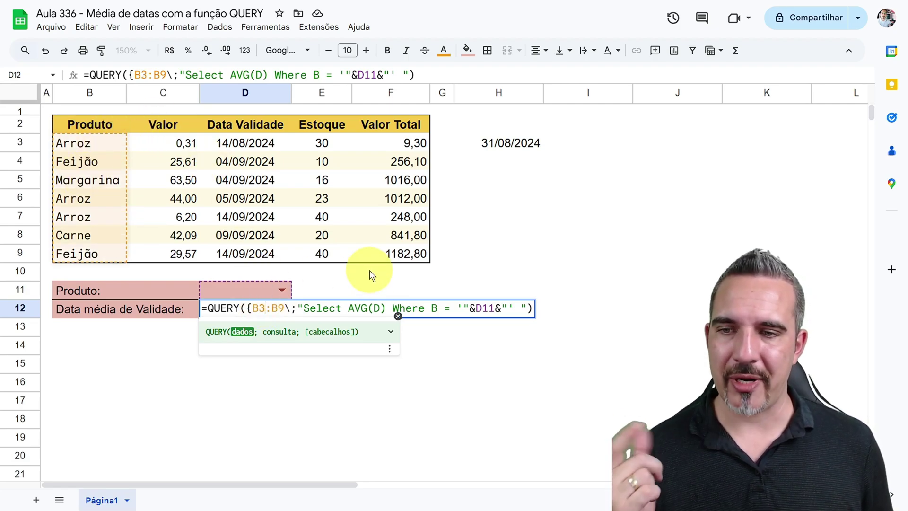
Insert the nested functions ARRAYFORMULA(VALOR( after the column separator in the array
{"action": "left_click", "coordinate": [291, 308]}
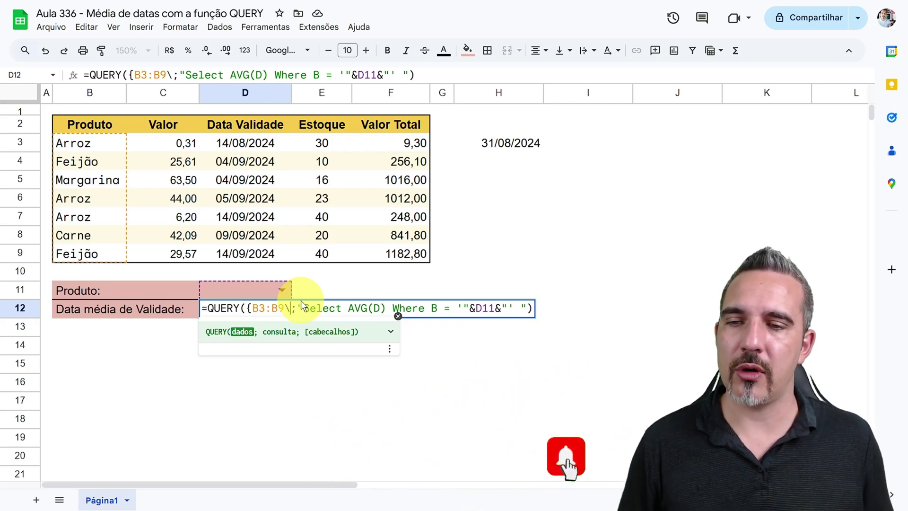
{"action": "key", "text": "Left"}
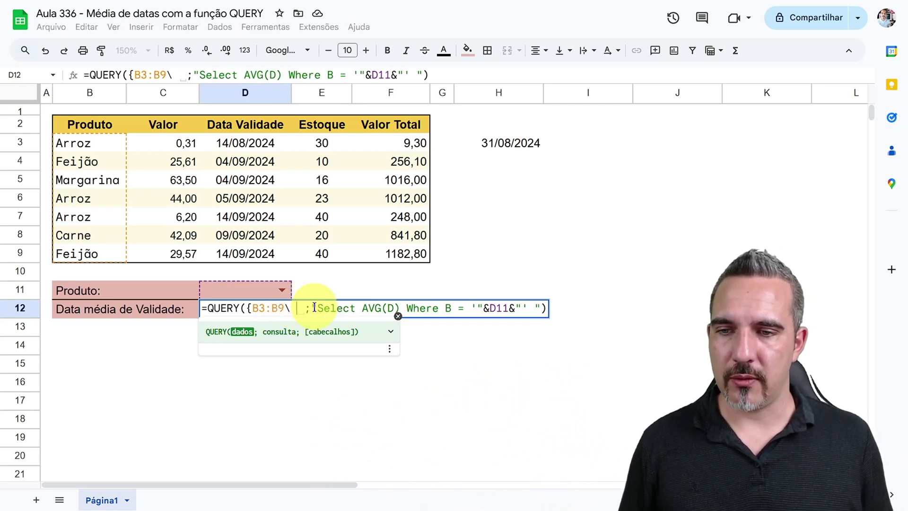
{"action": "key", "text": "Left"}
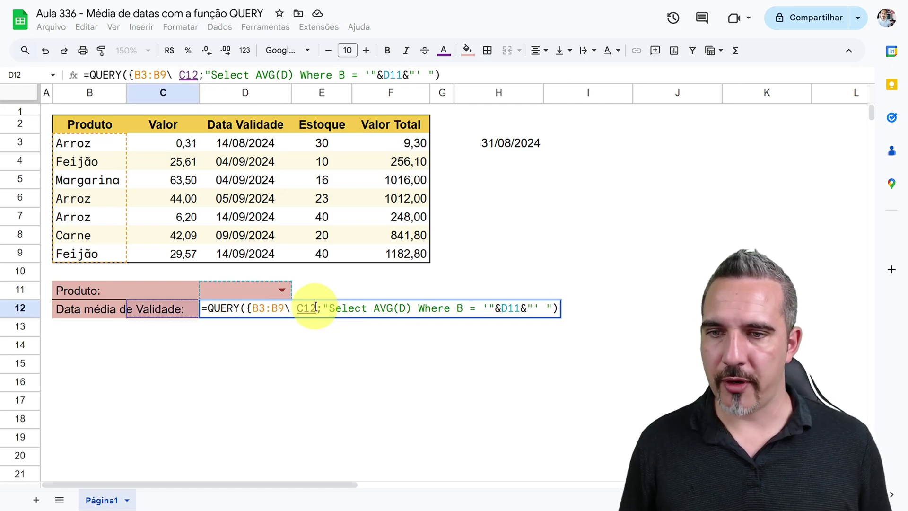
{"action": "key", "text": "BackSpace"}
{"action": "key", "text": "BackSpace"}
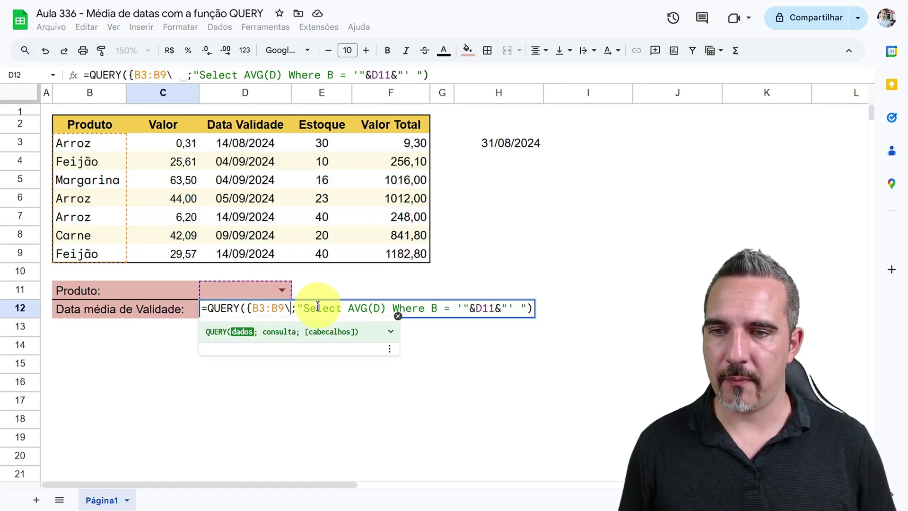
{"action": "key", "text": "Delete"}
{"action": "type", "text": "arra"}
{"action": "key", "text": "Tab"}
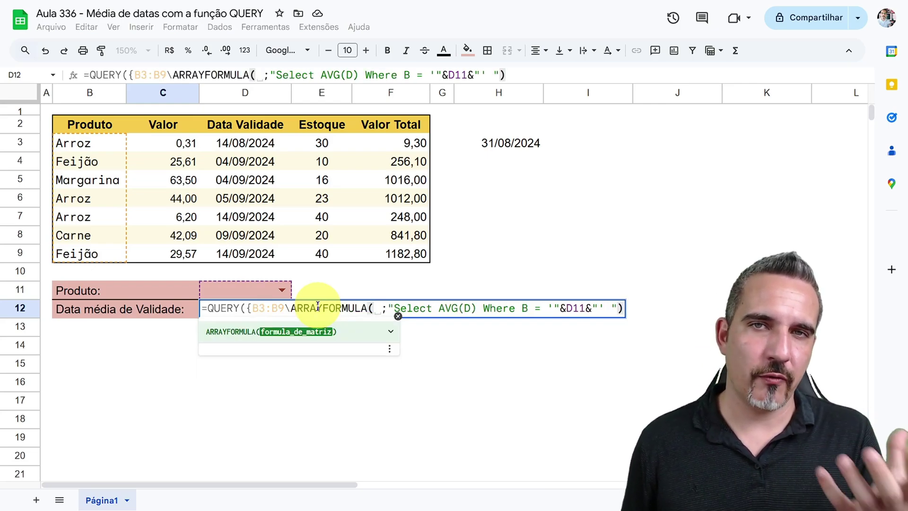
{"action": "type", "text": "valor"}
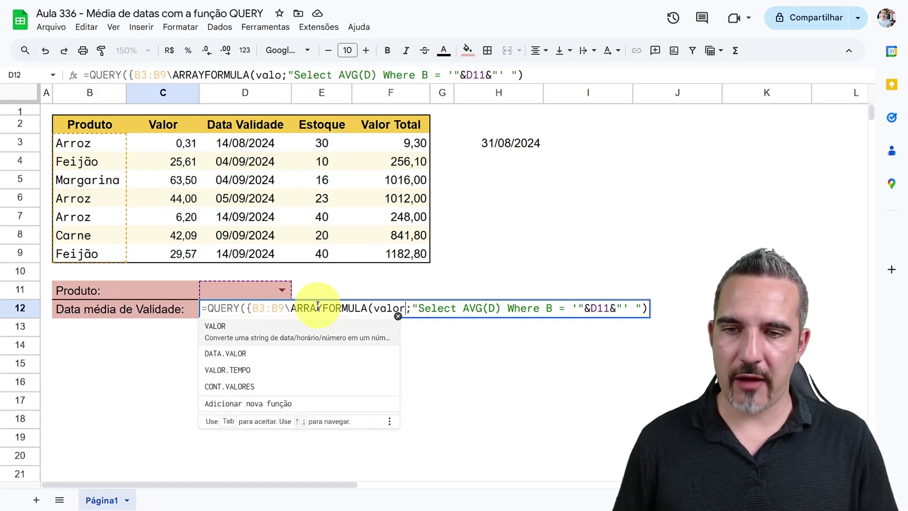
{"action": "key", "text": "Tab"}
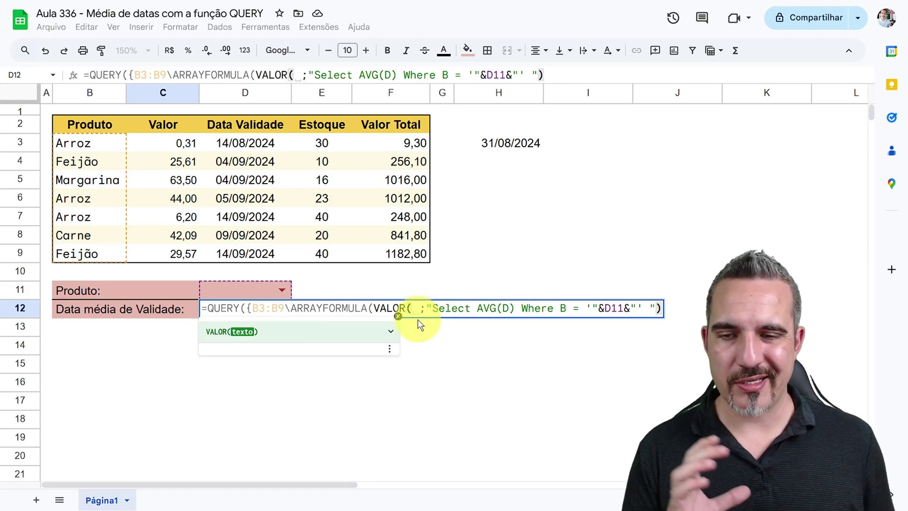
Read the help description of the VALOR function and review the array part of the formula
{"action": "left_click", "coordinate": [391, 331]}
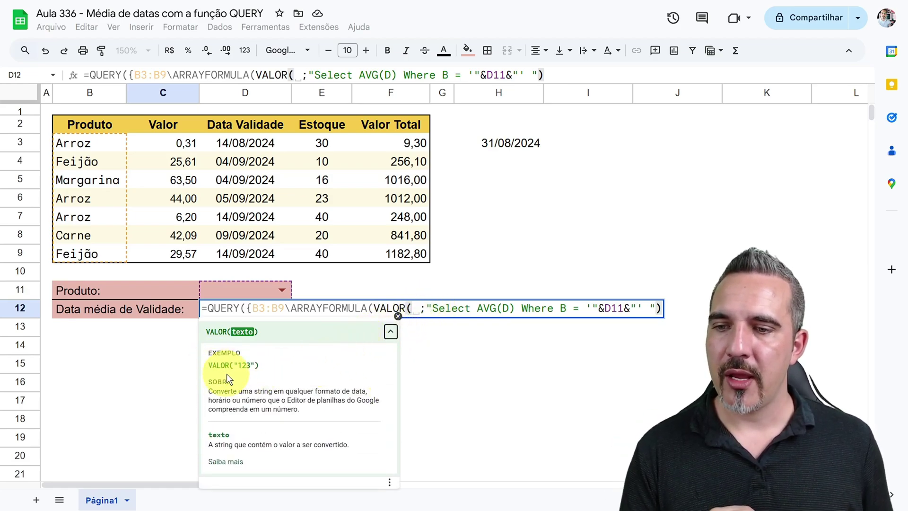
{"action": "left_click_drag", "start_coordinate": [217, 392], "coordinate": [356, 392]}
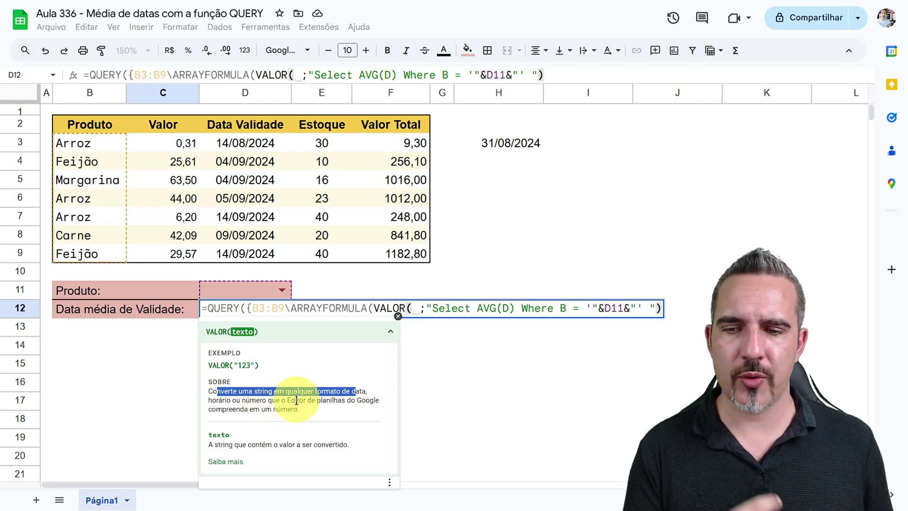
{"action": "left_click_drag", "start_coordinate": [297, 400], "coordinate": [346, 399]}
{"action": "left_click_drag", "start_coordinate": [244, 409], "coordinate": [280, 409]}
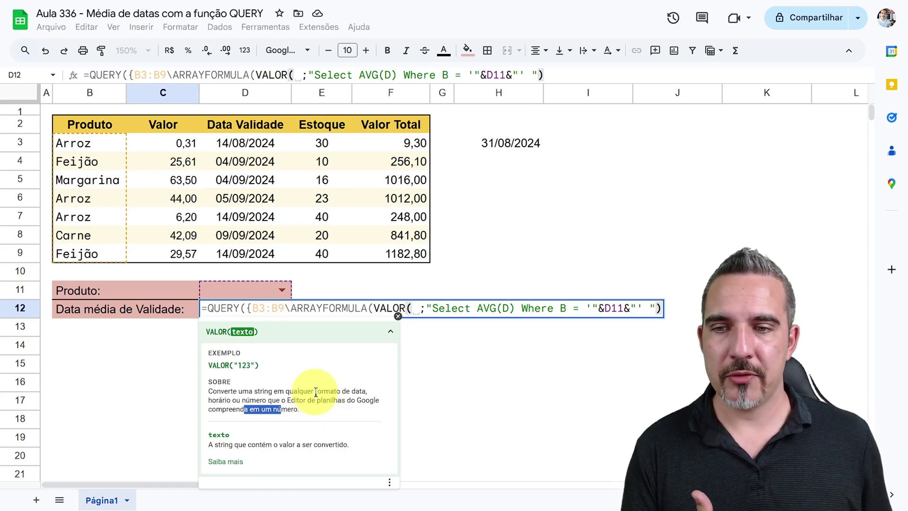
{"action": "left_click", "coordinate": [258, 309]}
{"action": "left_click_drag", "start_coordinate": [259, 309], "coordinate": [413, 310]}
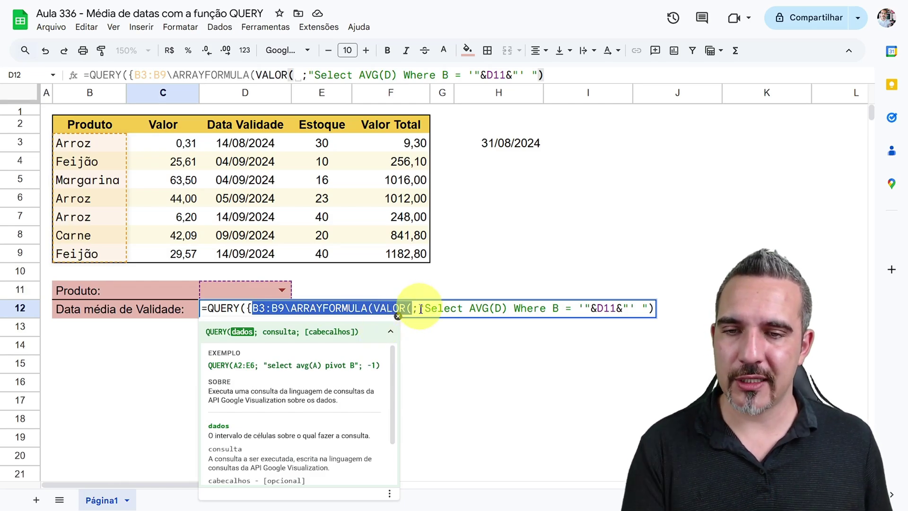
Give VALOR the expiry dates D3:D9 as its argument, close its parenthesis and close the array with a brace
{"action": "left_click", "coordinate": [414, 308]}
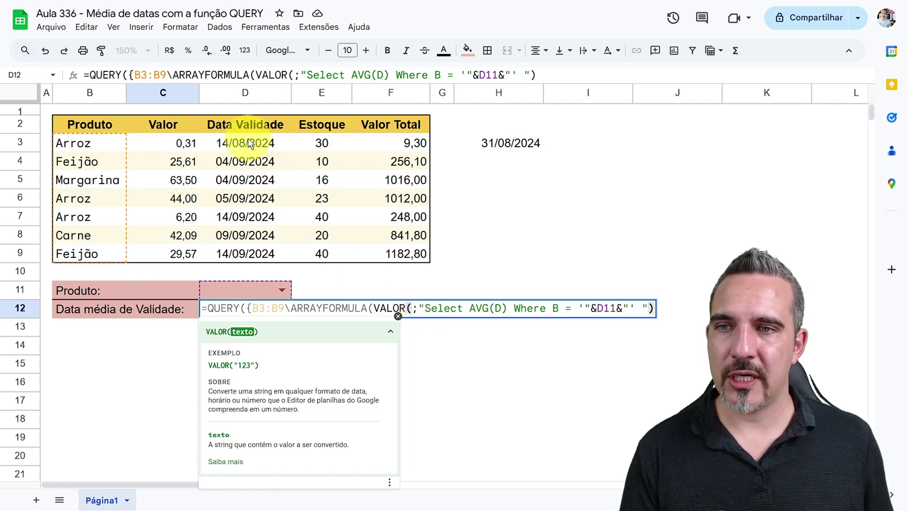
{"action": "left_click_drag", "start_coordinate": [248, 138], "coordinate": [251, 248]}
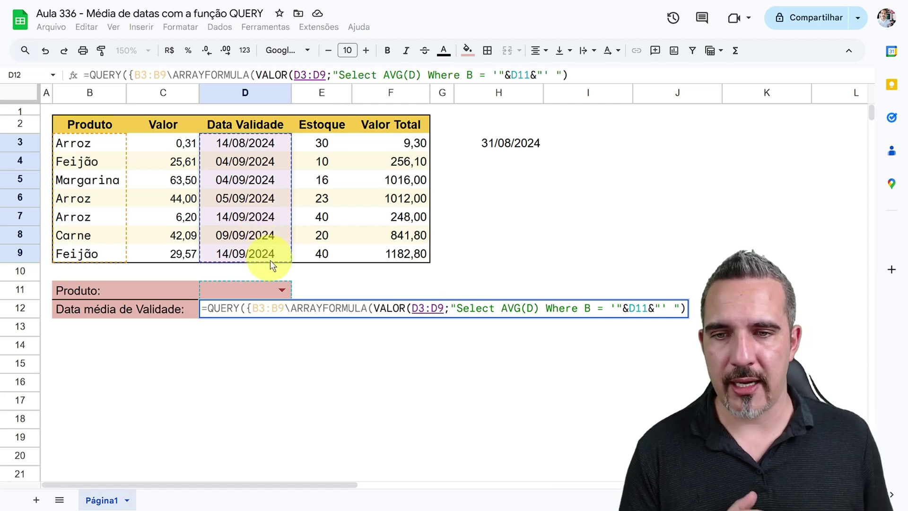
{"action": "type", "text": ")"}
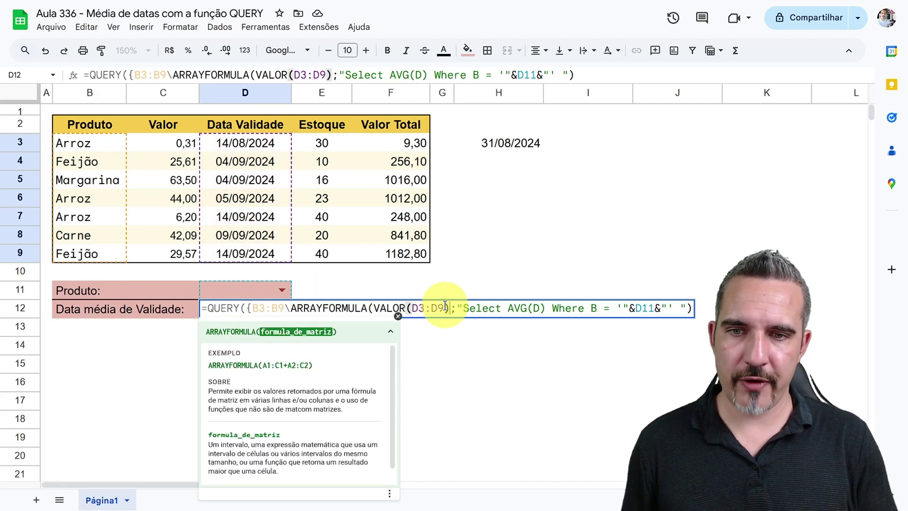
{"action": "left_click", "coordinate": [248, 307]}
{"action": "left_click", "coordinate": [449, 308]}
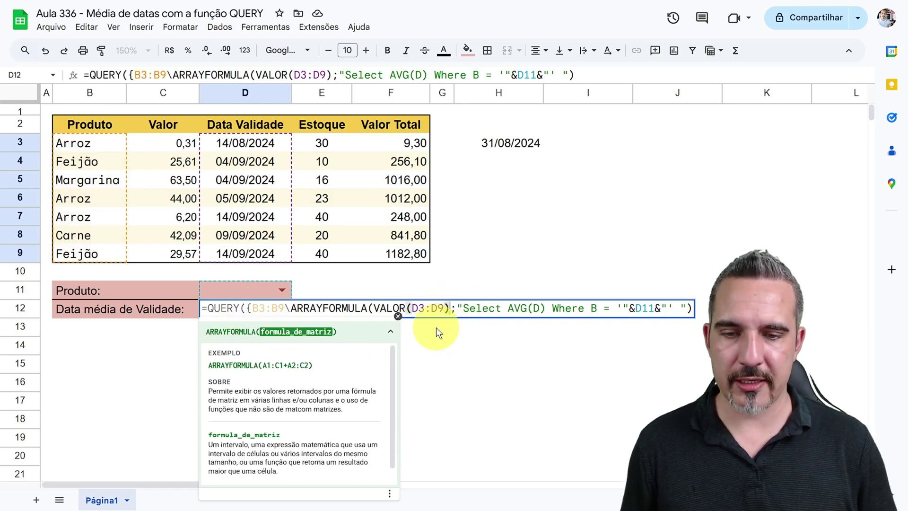
{"action": "type", "text": "}"}
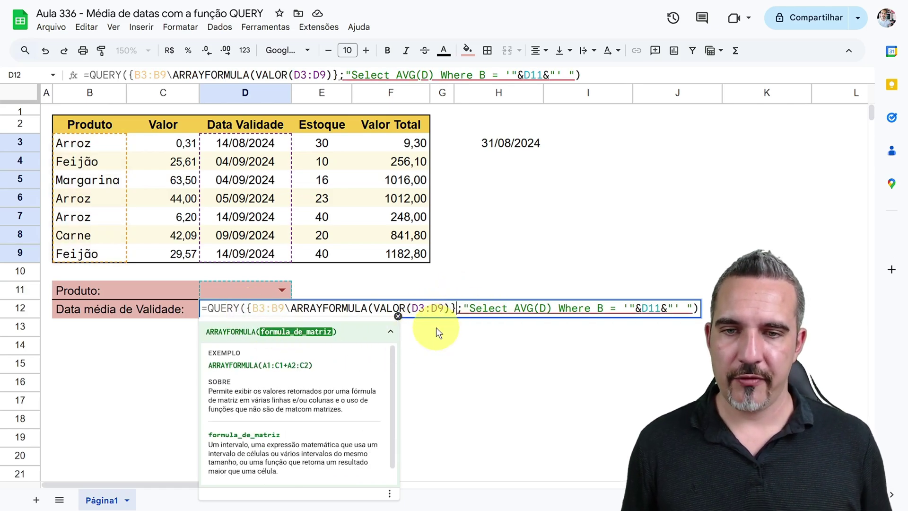
Break the formula so the query string starts on a second line, and collapse the function help
{"action": "left_click", "coordinate": [463, 308]}
{"action": "key", "text": "ctrl+Return"}
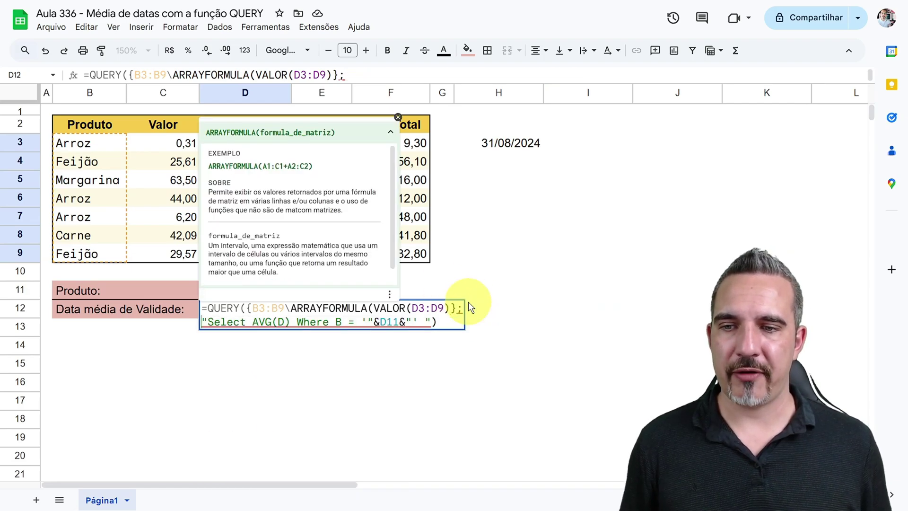
{"action": "left_click", "coordinate": [391, 132]}
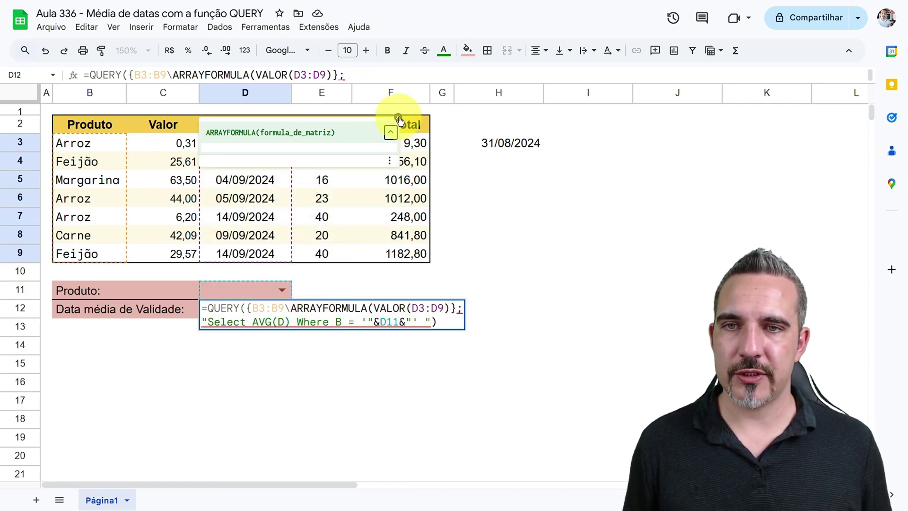
Examine the query's AVG(D) part against the array B3:B9\ARRAYFORMULA(VALOR(D3:D9)
{"action": "left_click", "coordinate": [214, 322]}
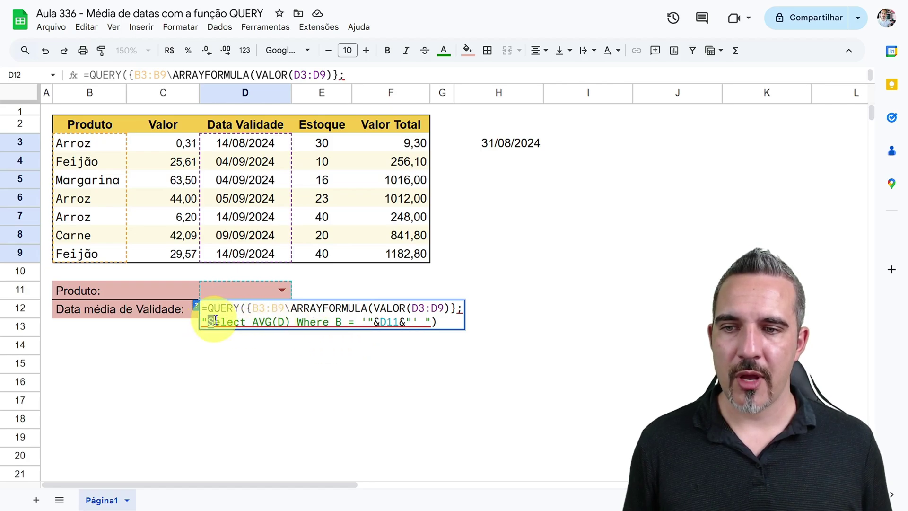
{"action": "left_click_drag", "start_coordinate": [215, 321], "coordinate": [254, 322]}
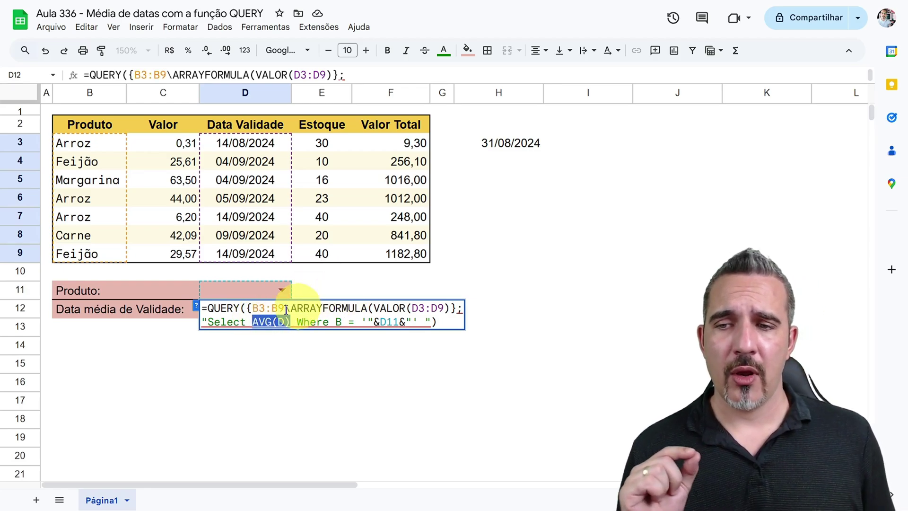
{"action": "left_click_drag", "start_coordinate": [252, 308], "coordinate": [441, 308]}
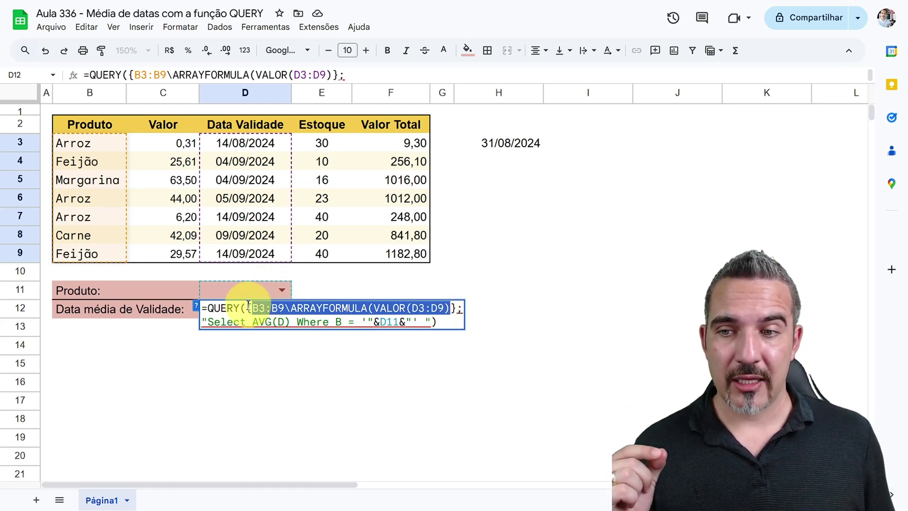
{"action": "double_click", "coordinate": [281, 321]}
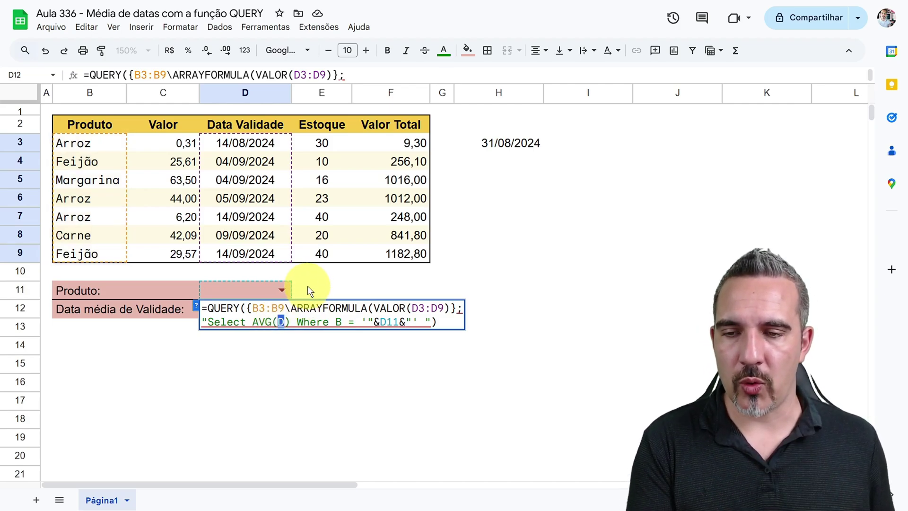
{"action": "scroll", "coordinate": [289, 310], "scroll_direction": "down", "scroll_amount": 6}
{"action": "left_click", "coordinate": [289, 313]}
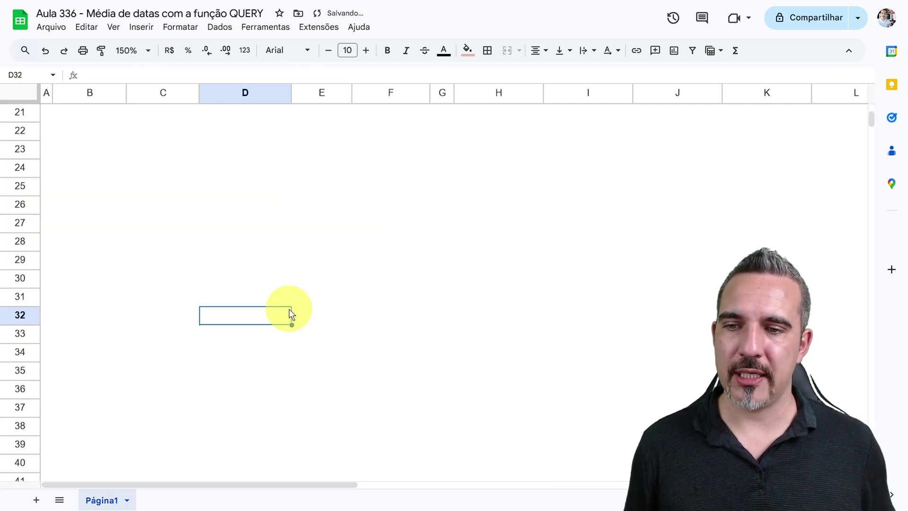
{"action": "key", "text": "ctrl+Up"}
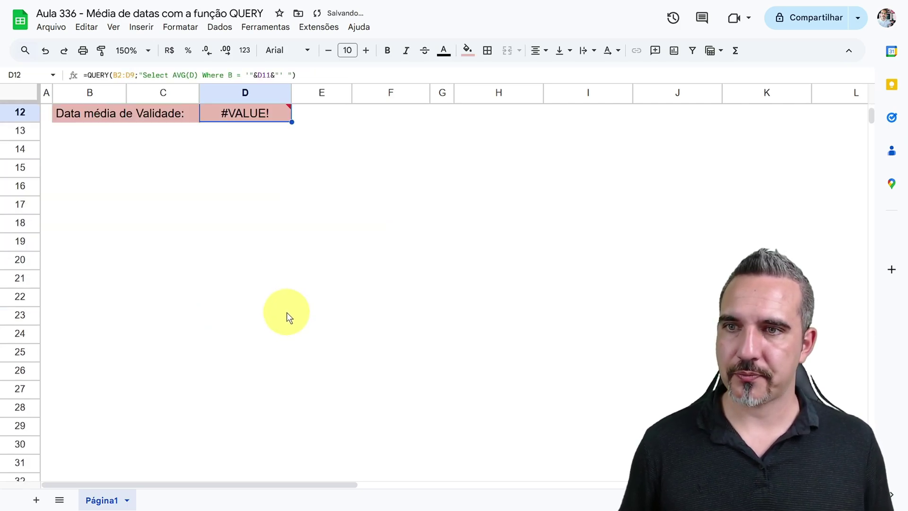
{"action": "scroll", "coordinate": [283, 313], "scroll_direction": "up", "scroll_amount": 4}
{"action": "double_click", "coordinate": [286, 307]}
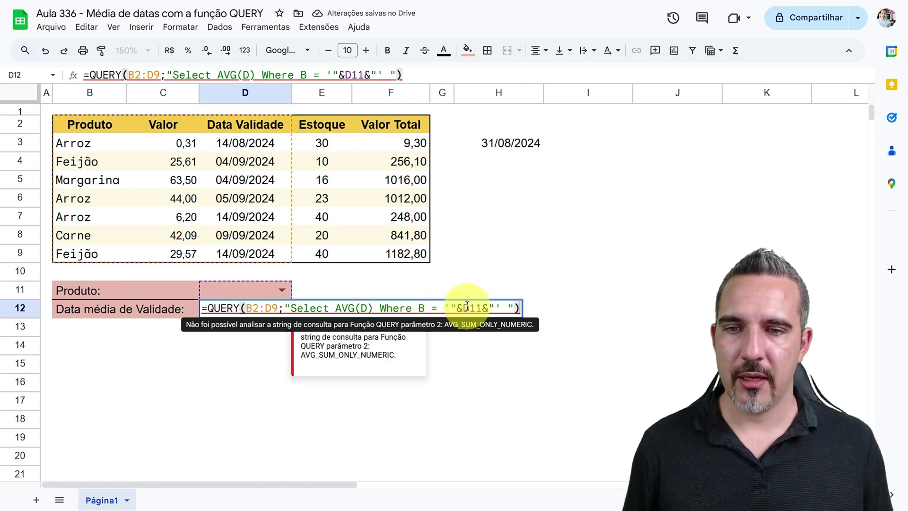
{"action": "left_click", "coordinate": [282, 309]}
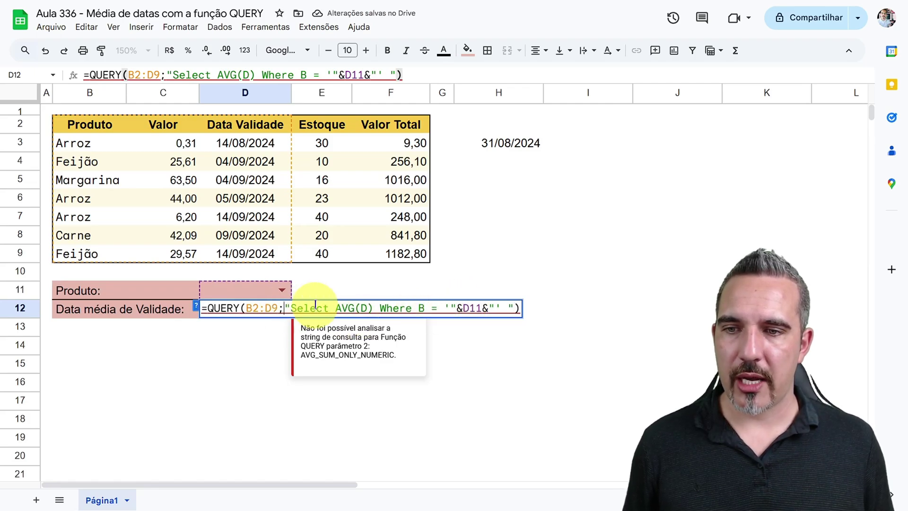
{"action": "key", "text": "Return"}
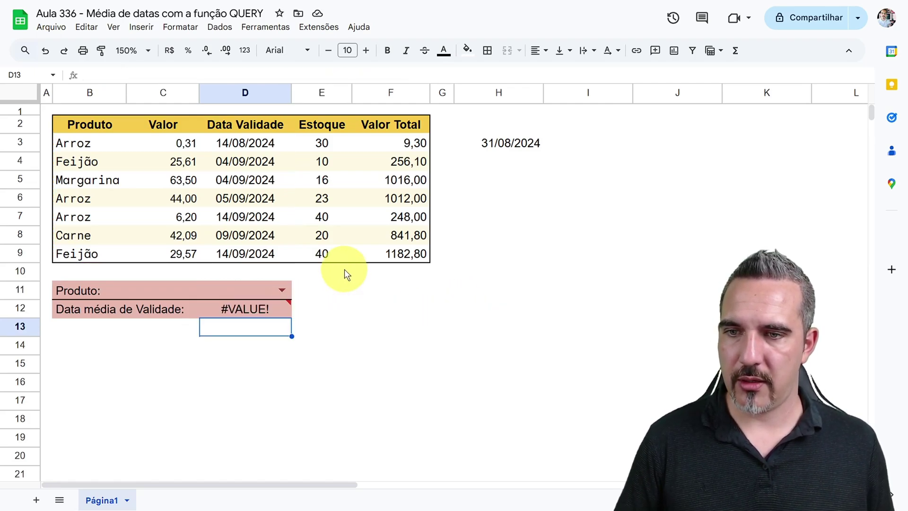
{"action": "key", "text": "ctrl+y"}
Replace the averaged column D in the query string of D12 with Col3
{"action": "double_click", "coordinate": [268, 310]}
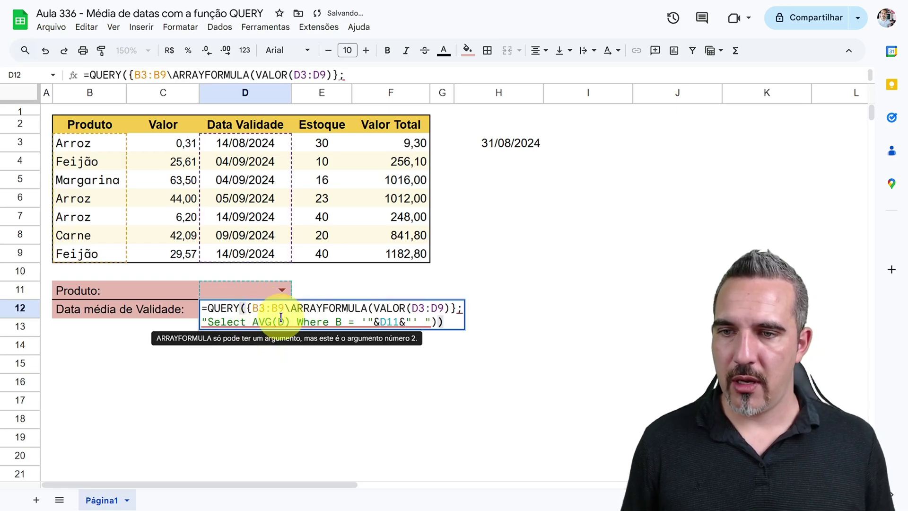
{"action": "double_click", "coordinate": [281, 321]}
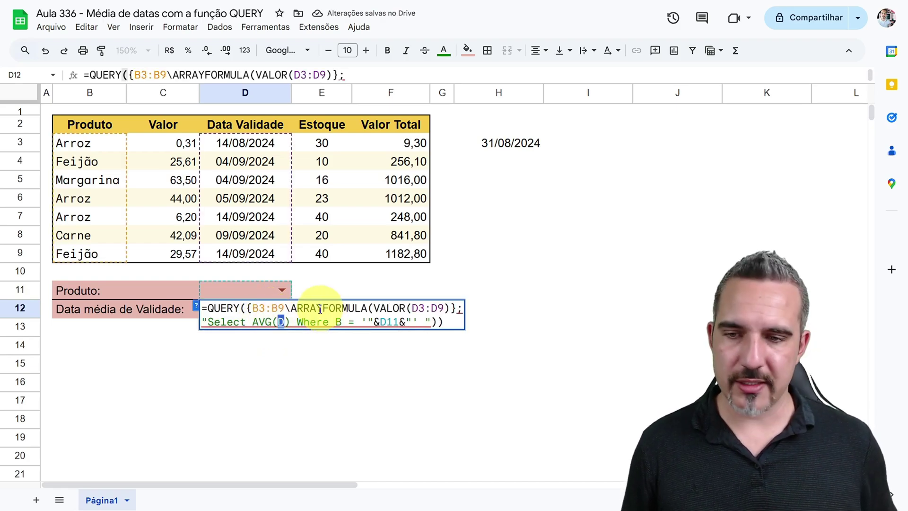
{"action": "type", "text": "3"}
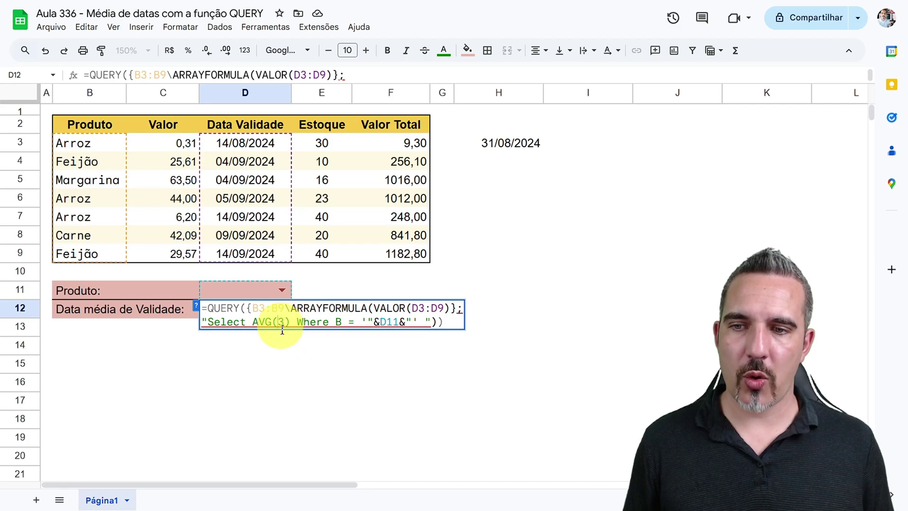
{"action": "type", "text": "Col"}
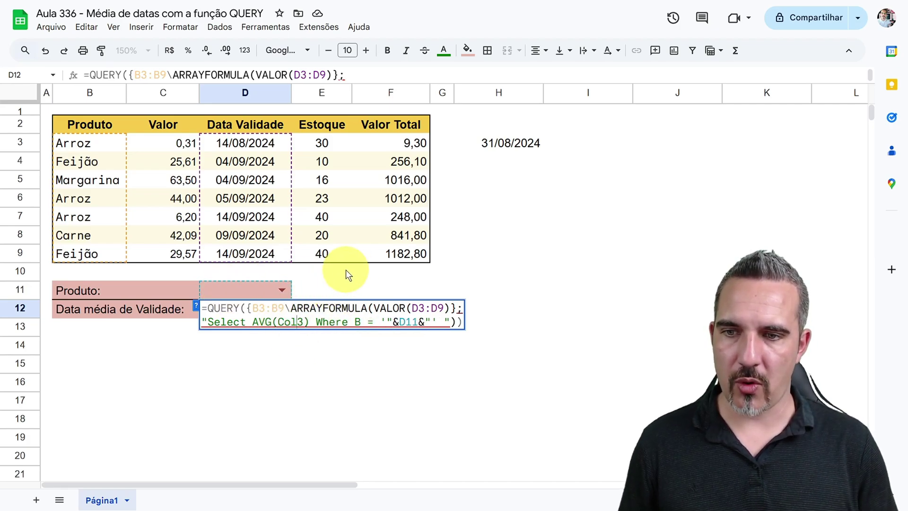
Review the array and correct the averaged column in the query string to Col2
{"action": "double_click", "coordinate": [291, 322]}
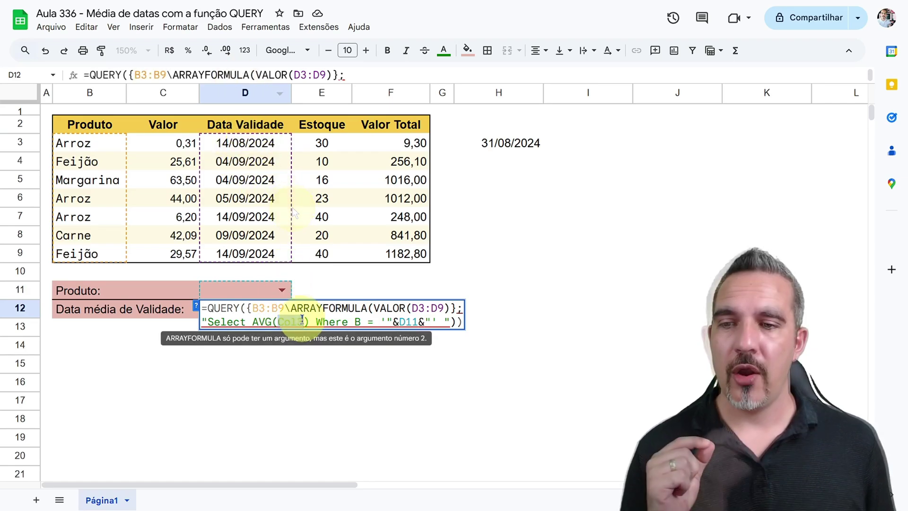
{"action": "left_click_drag", "start_coordinate": [247, 308], "coordinate": [457, 302]}
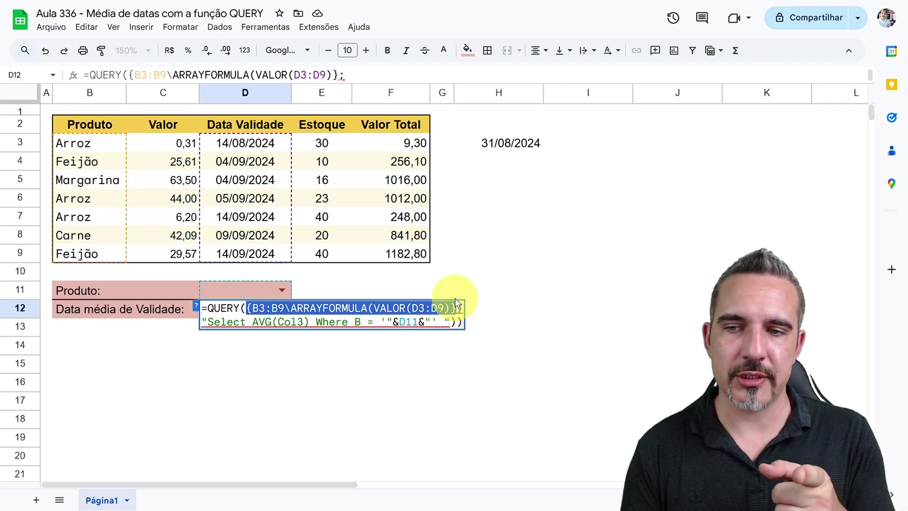
{"action": "left_click", "coordinate": [302, 322]}
{"action": "key", "text": "BackSpace"}
{"action": "type", "text": "2"}
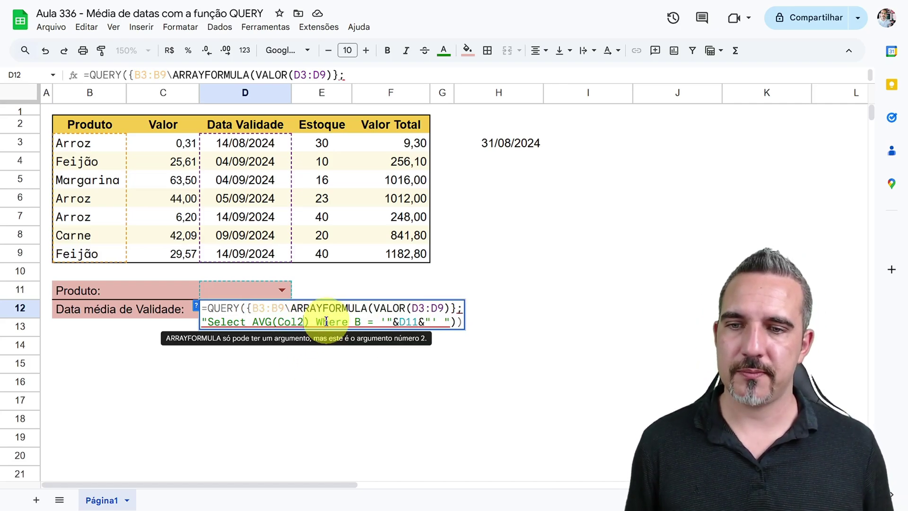
Replace column B in the query's Where condition with Col1, the array's first column
{"action": "left_click_drag", "start_coordinate": [323, 321], "coordinate": [349, 321]}
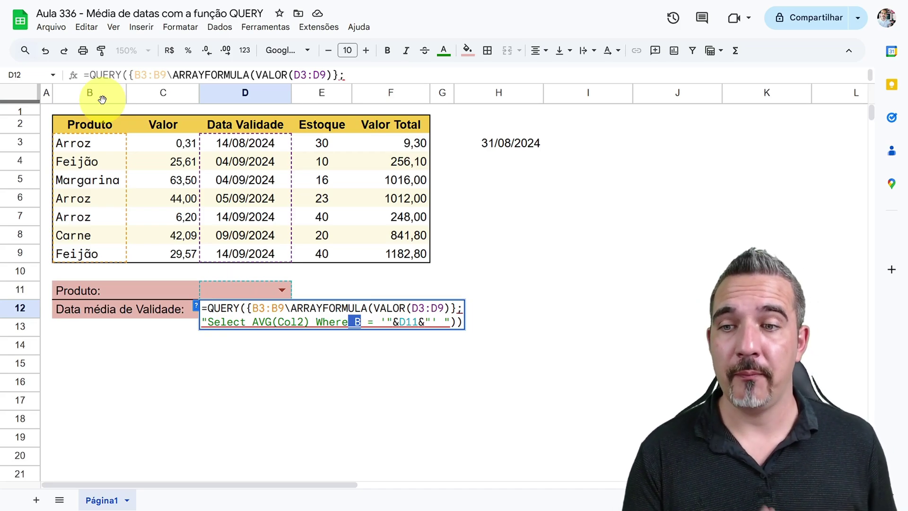
{"action": "left_click_drag", "start_coordinate": [278, 308], "coordinate": [252, 308]}
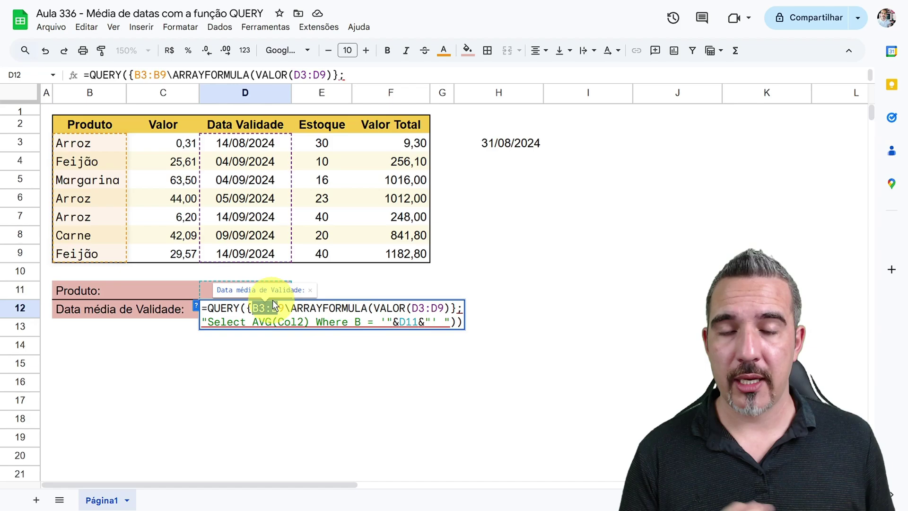
{"action": "double_click", "coordinate": [358, 322]}
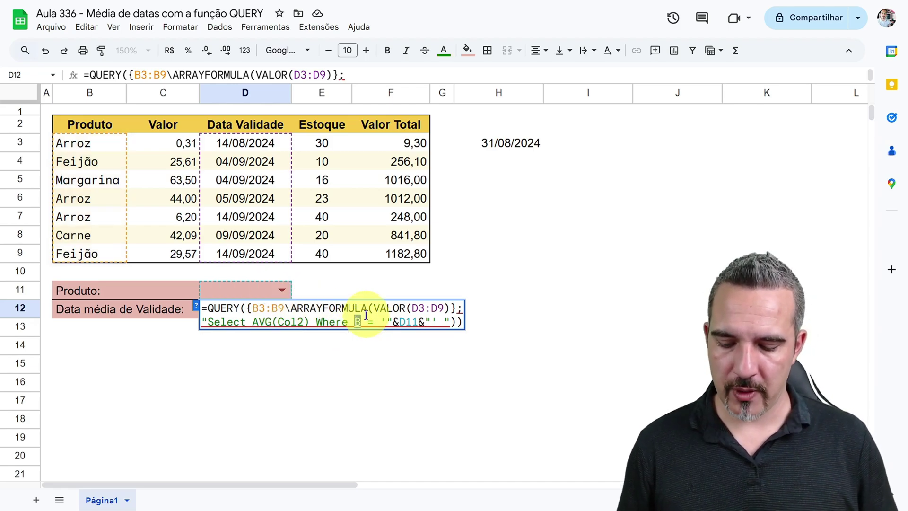
{"action": "type", "text": "Col1"}
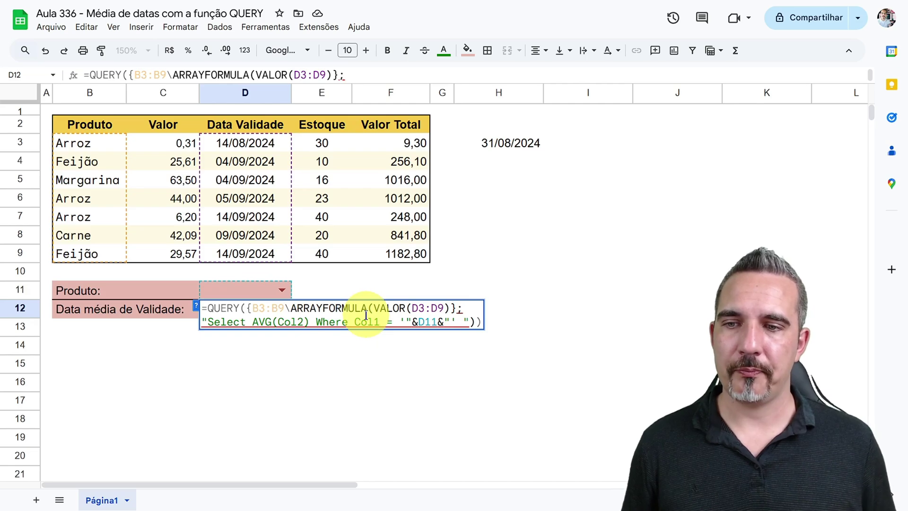
Close ARRAYFORMULA with a parenthesis before the array's closing brace, remove the extra parenthesis at the end and confirm the D12 formula
{"action": "left_click_drag", "start_coordinate": [259, 308], "coordinate": [352, 306]}
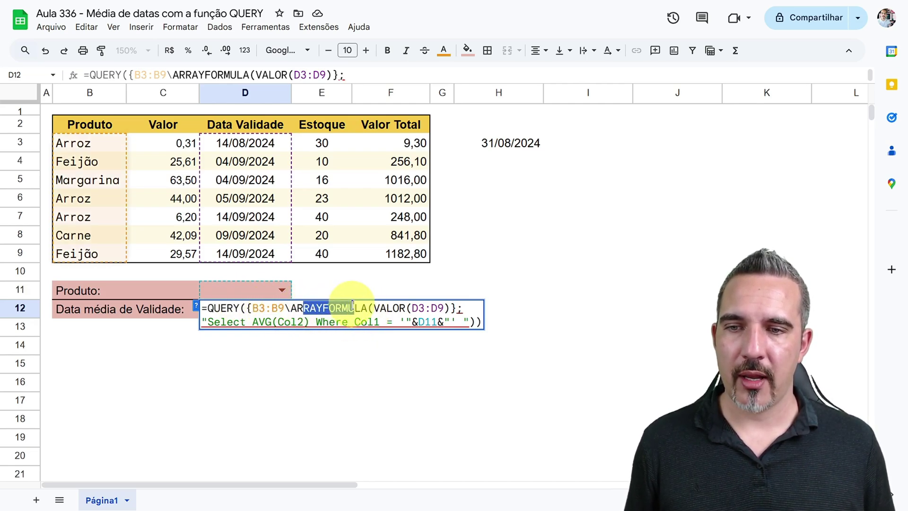
{"action": "mouse_move", "coordinate": [413, 308]}
{"action": "left_mouse_down"}
{"action": "mouse_move", "coordinate": [438, 309]}
{"action": "mouse_move", "coordinate": [418, 308]}
{"action": "left_mouse_up"}
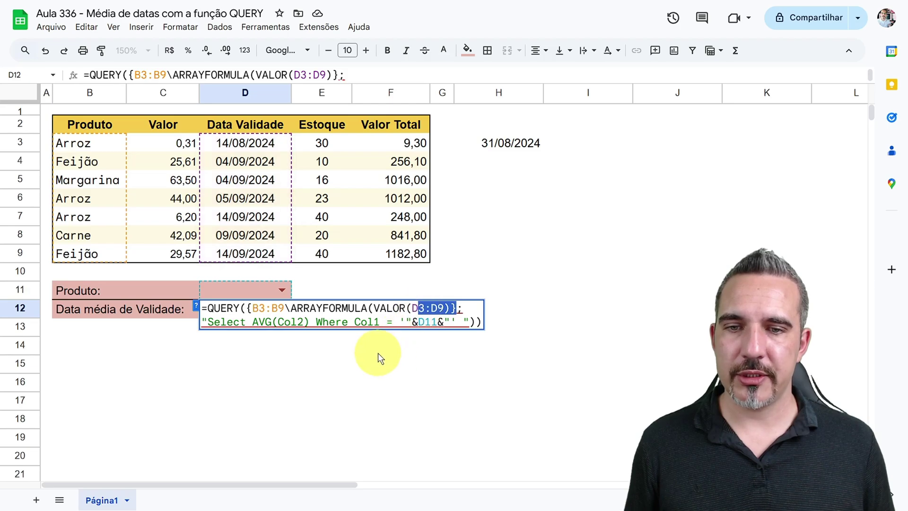
{"action": "left_click", "coordinate": [477, 321]}
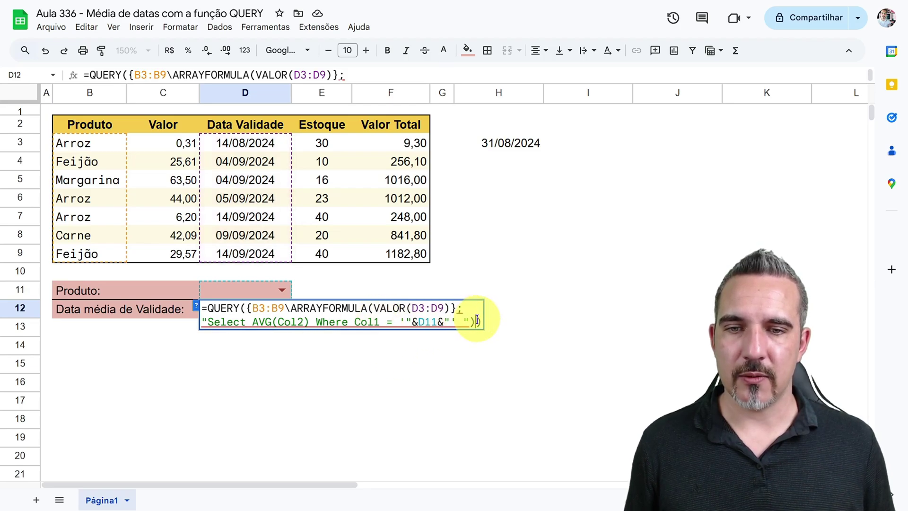
{"action": "key", "text": "Return"}
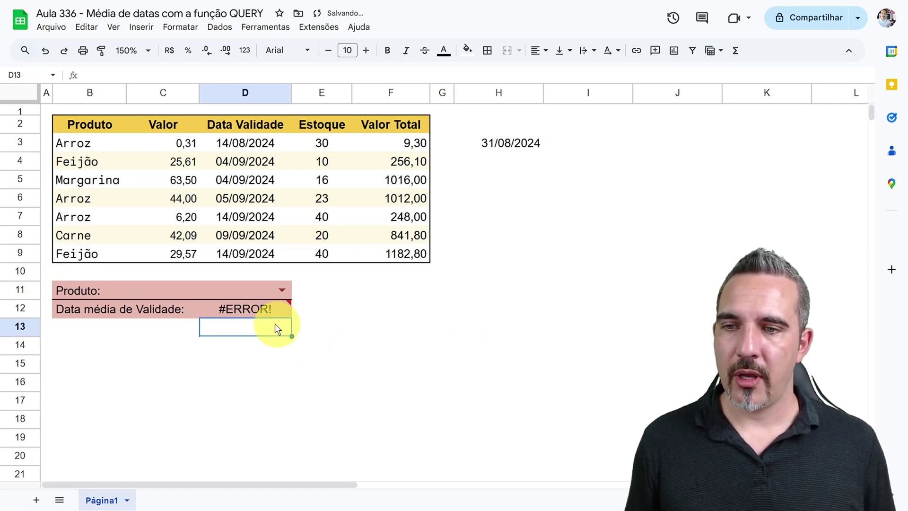
Choose Arroz as the product in D11 and compare the query output in D12:D13 with the MÉDIA formula in H3
{"action": "left_click", "coordinate": [282, 290]}
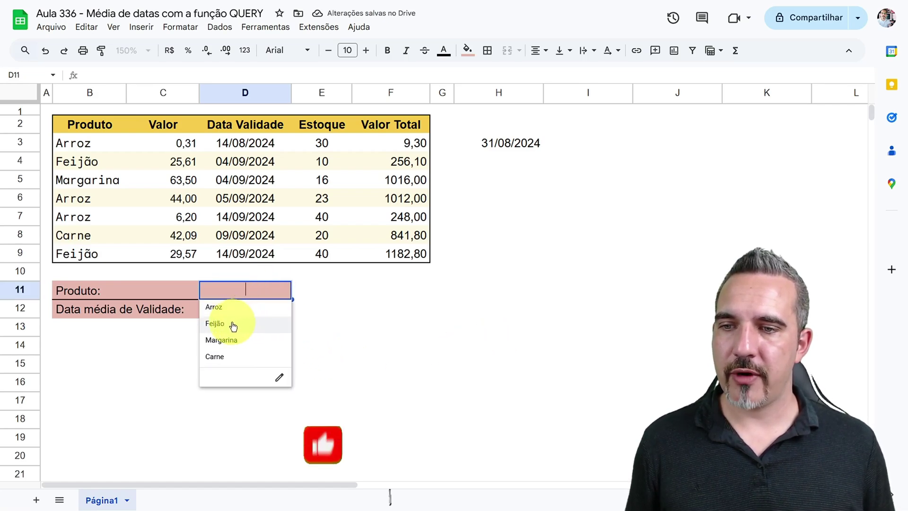
{"action": "left_click", "coordinate": [253, 308]}
{"action": "left_click", "coordinate": [253, 306]}
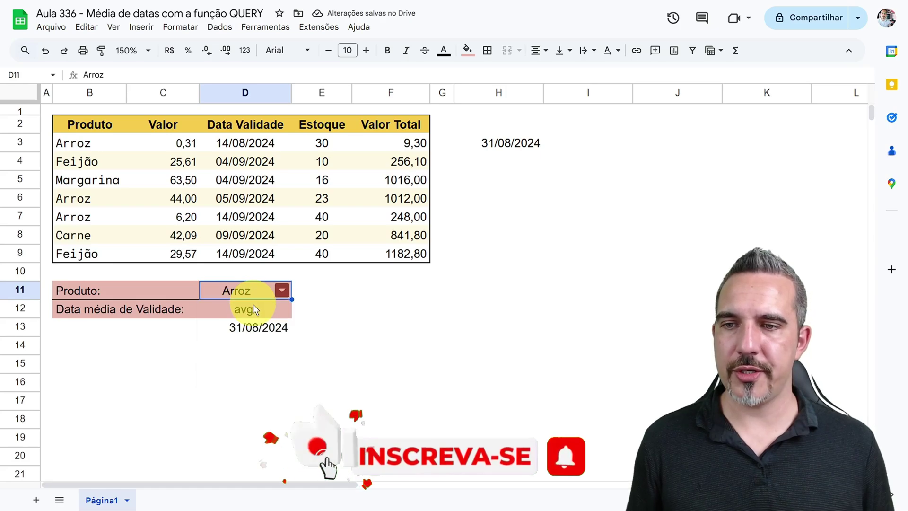
{"action": "left_click_drag", "start_coordinate": [256, 308], "coordinate": [262, 338]}
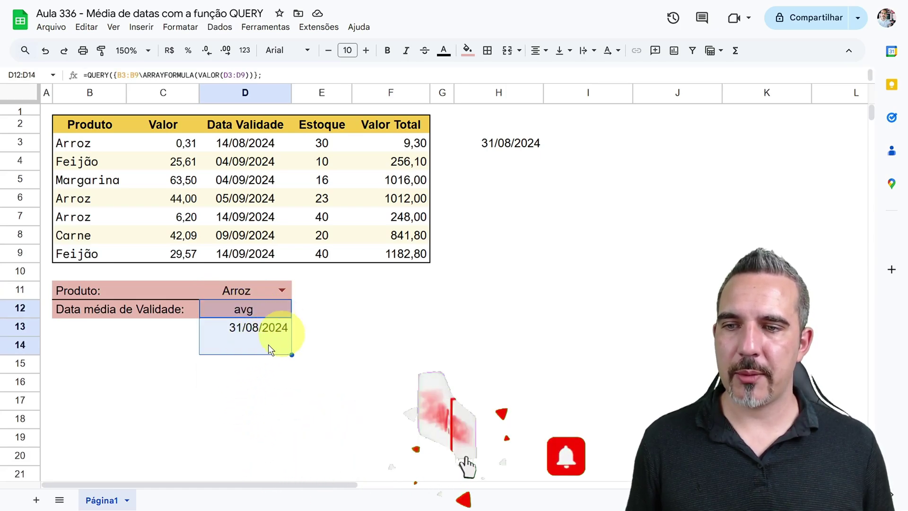
{"action": "left_click", "coordinate": [232, 311]}
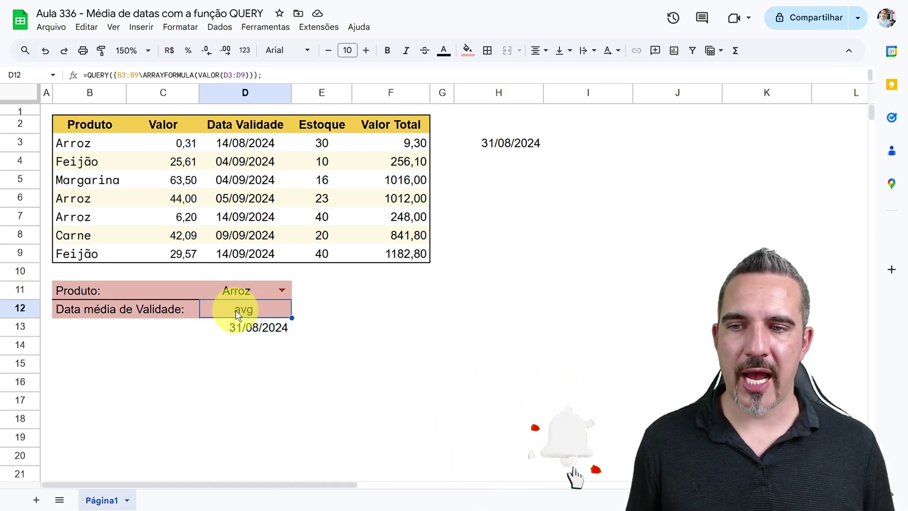
{"action": "left_click", "coordinate": [248, 326]}
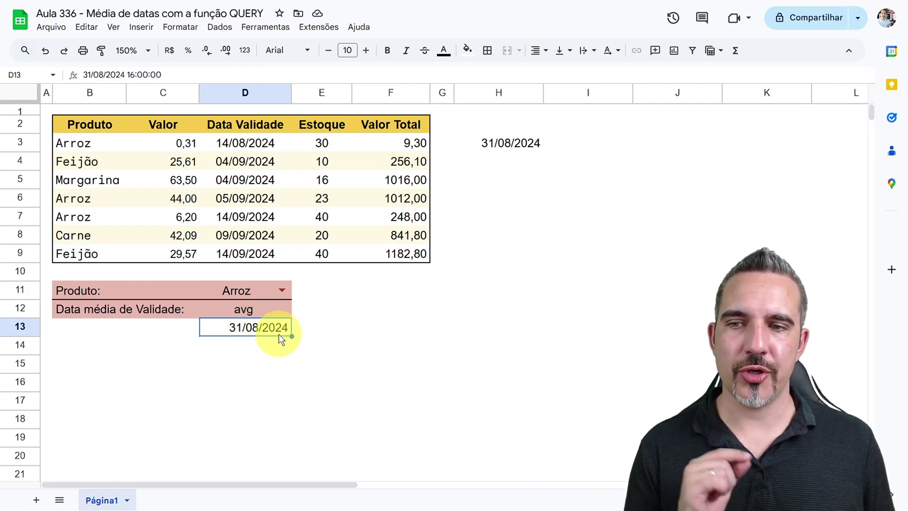
{"action": "left_click", "coordinate": [493, 148]}
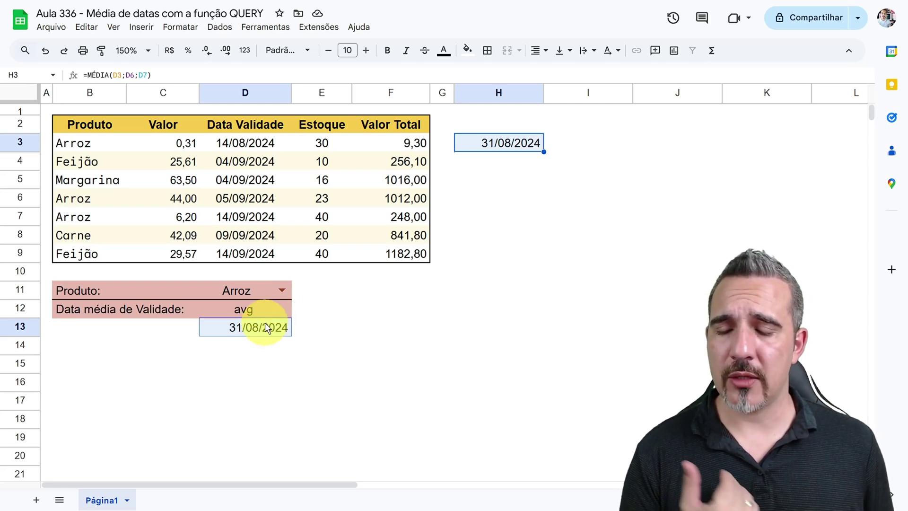
Append the clause label AVG(Col2) '' to the query string in D12 to blank the header, reusing a copy of its AVG(Col2) expression
{"action": "left_click", "coordinate": [251, 308]}
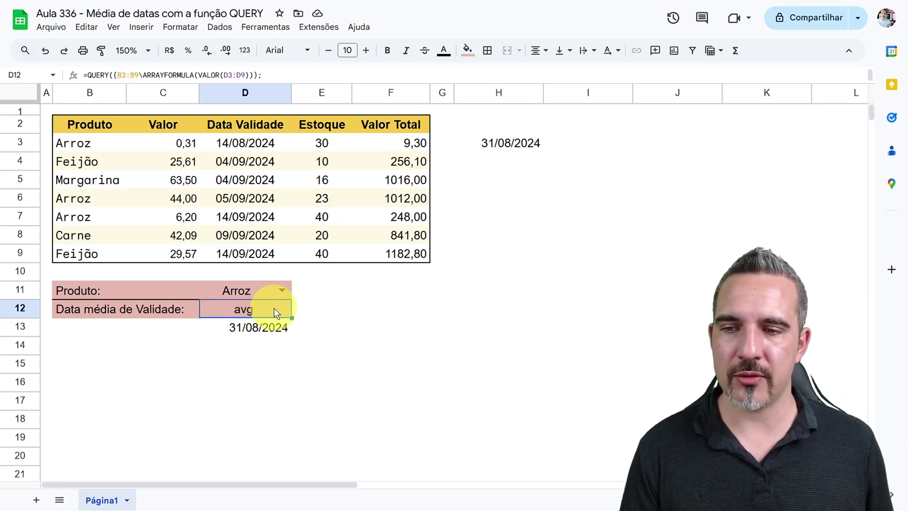
{"action": "double_click", "coordinate": [263, 311]}
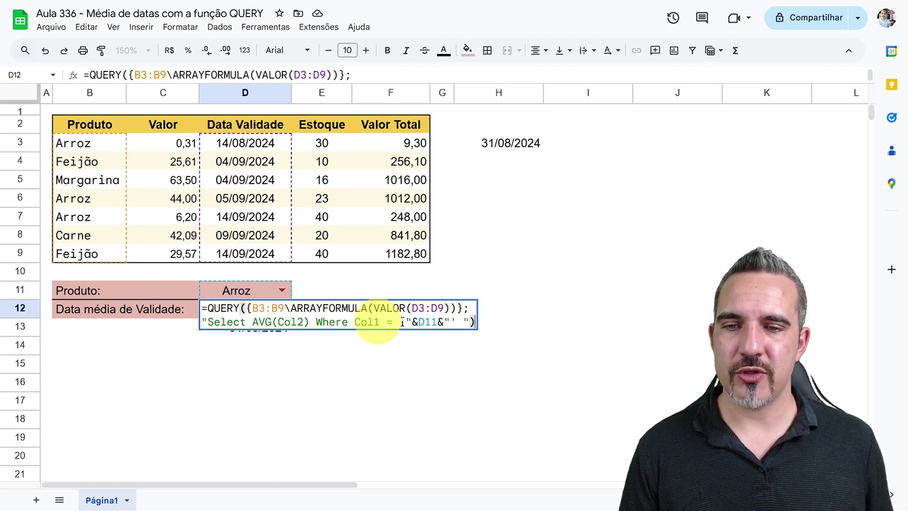
{"action": "left_click", "coordinate": [468, 321]}
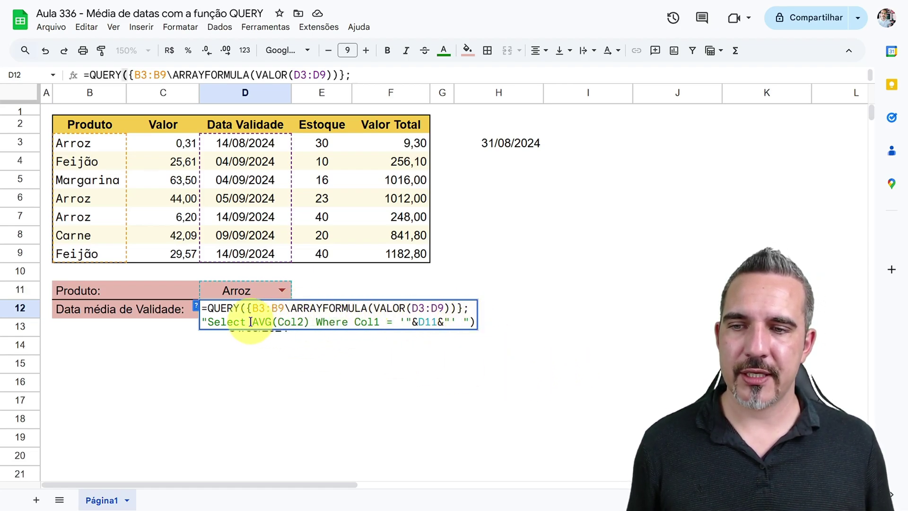
{"action": "left_click_drag", "start_coordinate": [250, 321], "coordinate": [309, 323]}
{"action": "key", "text": "ctrl+c"}
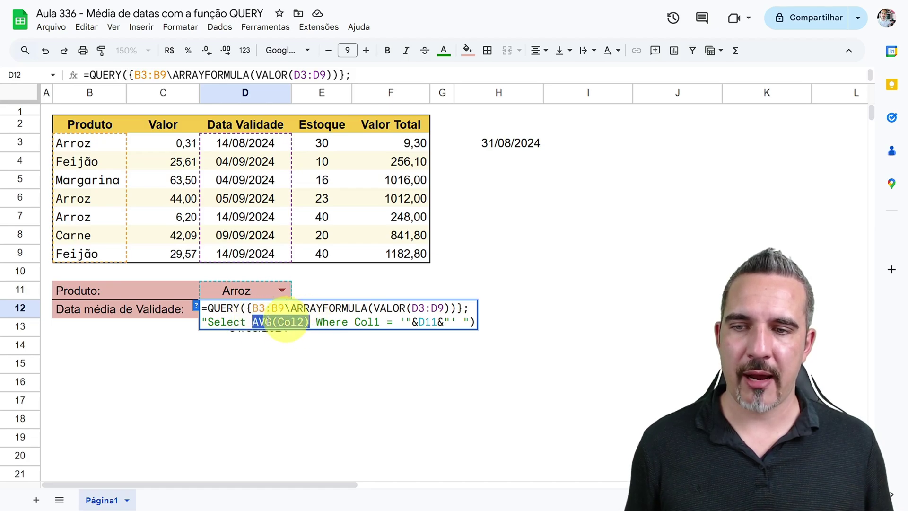
{"action": "left_click", "coordinate": [463, 322]}
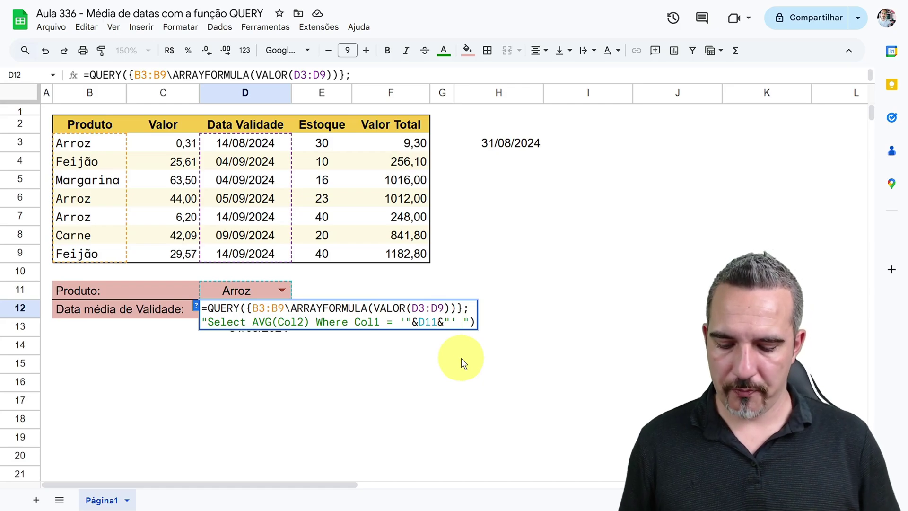
{"action": "type", "text": "label"}
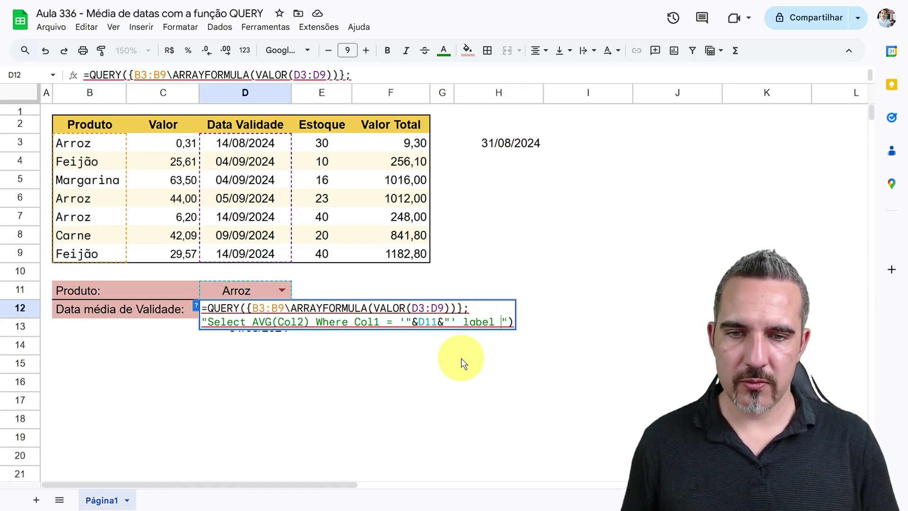
{"action": "key", "text": "ctrl+v"}
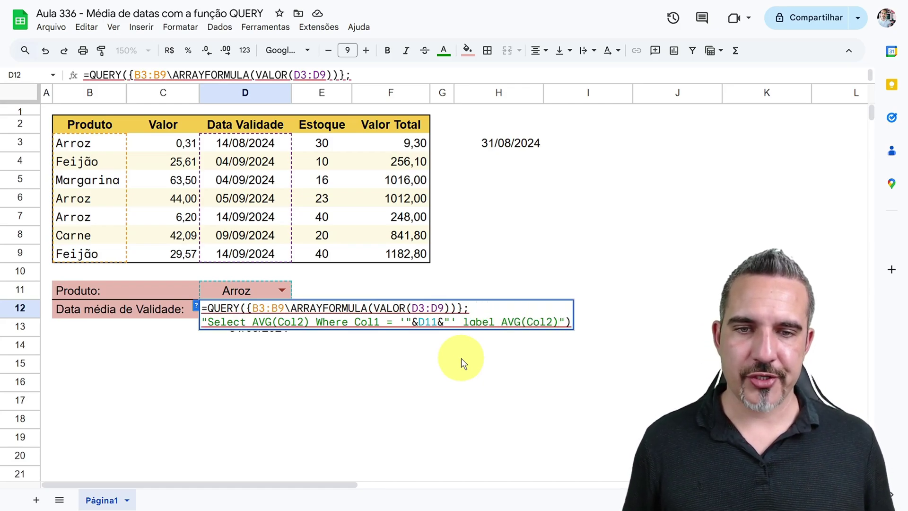
{"action": "type", "text": "''"}
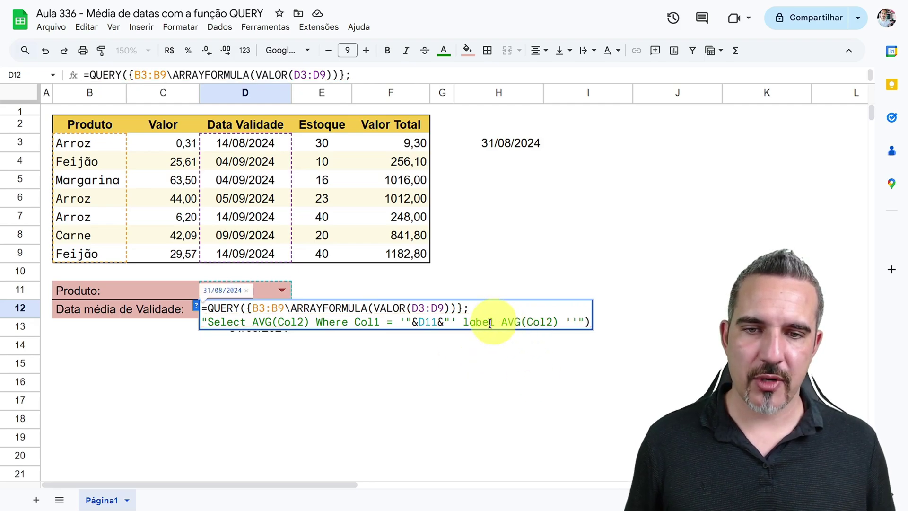
Capitalize the label keyword in the query string as Label
{"action": "left_click", "coordinate": [465, 322]}
{"action": "key", "text": "Delete"}
{"action": "type", "text": "L"}
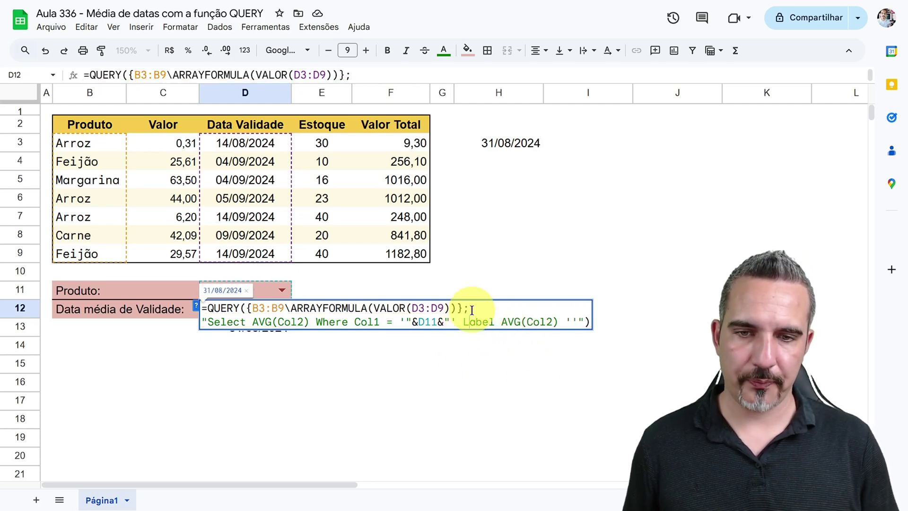
Check the Label AVG(Col2) '' clause in the query string and confirm the D12 formula
{"action": "left_click_drag", "start_coordinate": [463, 321], "coordinate": [575, 322]}
{"action": "left_click", "coordinate": [568, 321]}
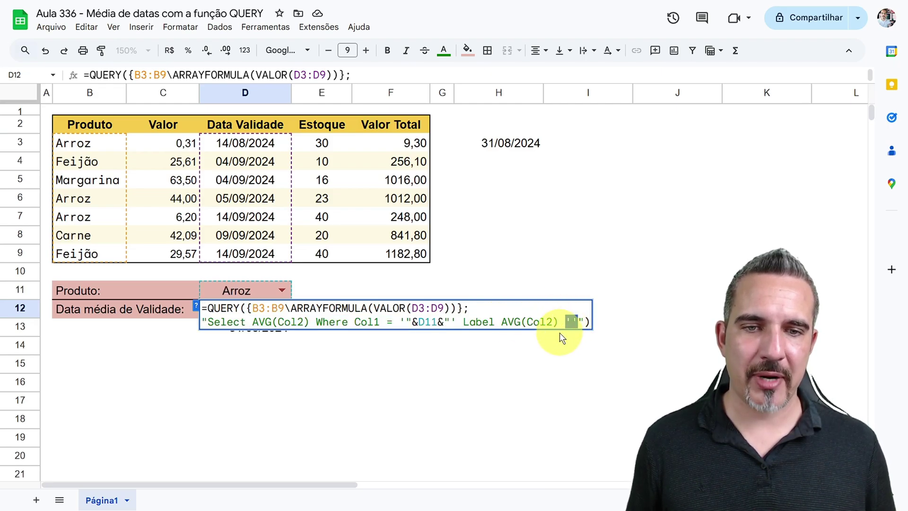
{"action": "left_click", "coordinate": [571, 321]}
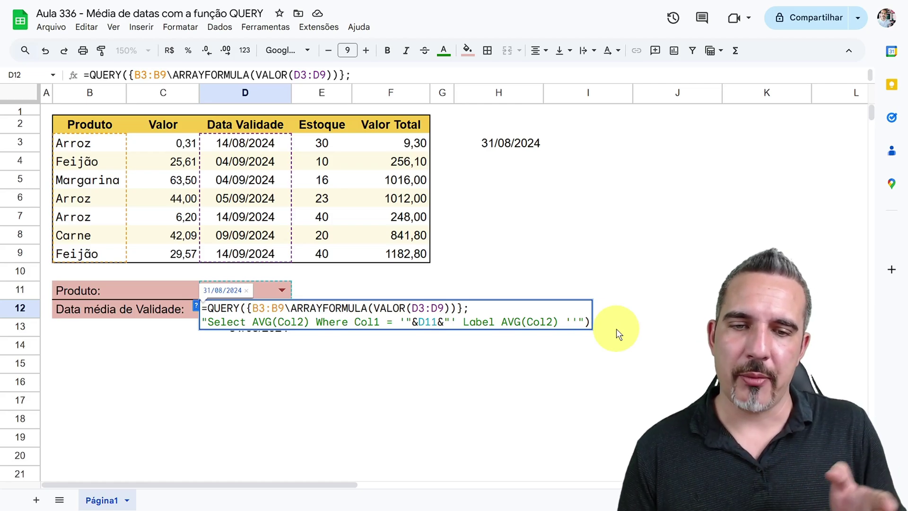
{"action": "key", "text": "Return"}
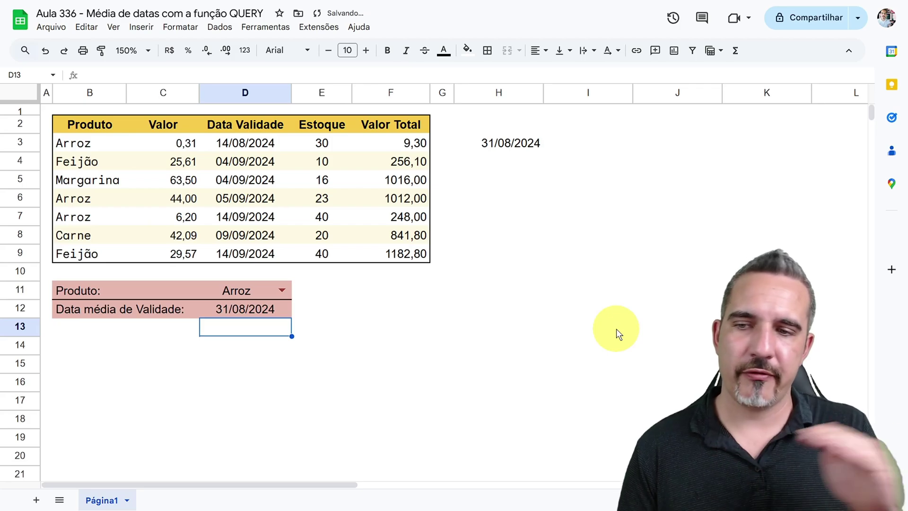
Choose Feijão as the product in D11 and select the expiry dates in D3:D9 to compare them with the D12 average
{"action": "left_click", "coordinate": [243, 308]}
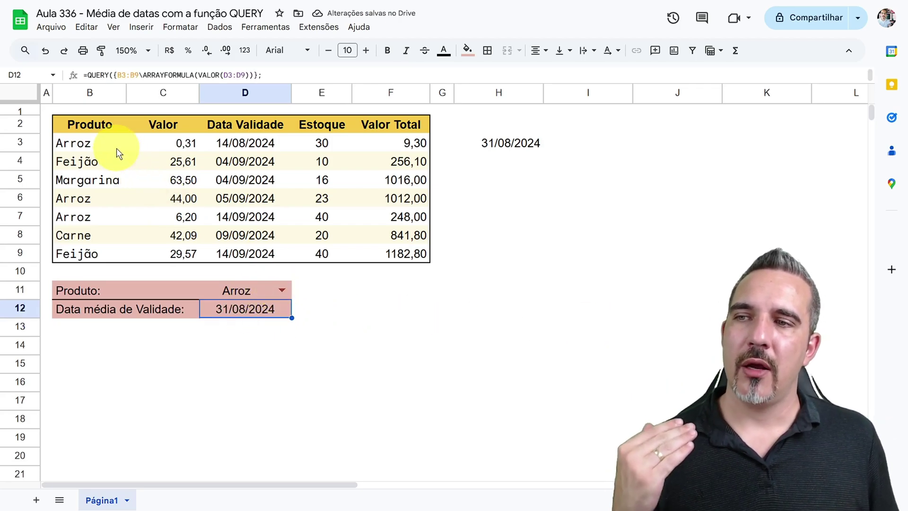
{"action": "left_click_drag", "start_coordinate": [117, 148], "coordinate": [114, 256]}
{"action": "left_click", "coordinate": [281, 290]}
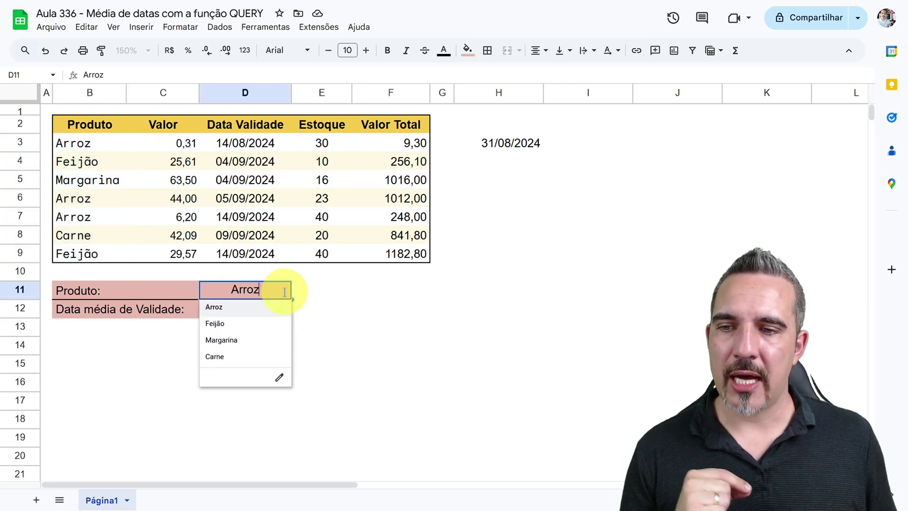
{"action": "left_click", "coordinate": [246, 327]}
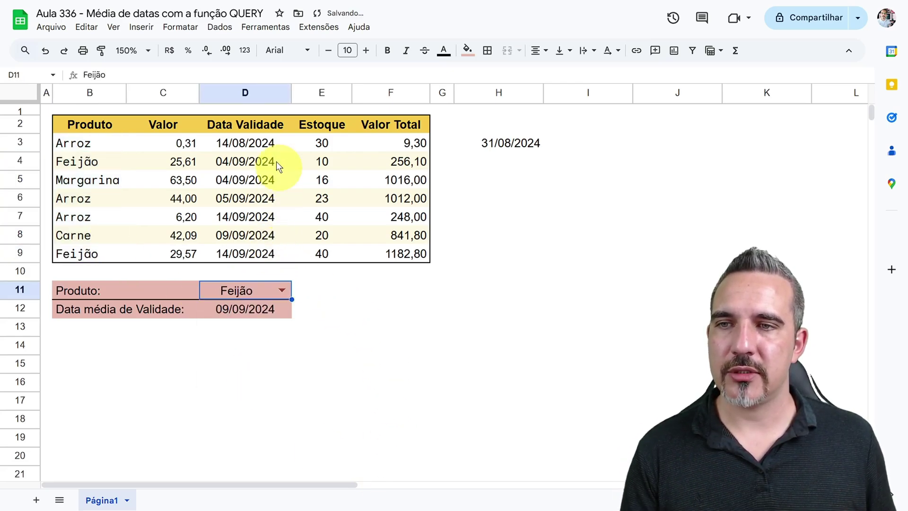
{"action": "left_click_drag", "start_coordinate": [257, 143], "coordinate": [252, 256]}
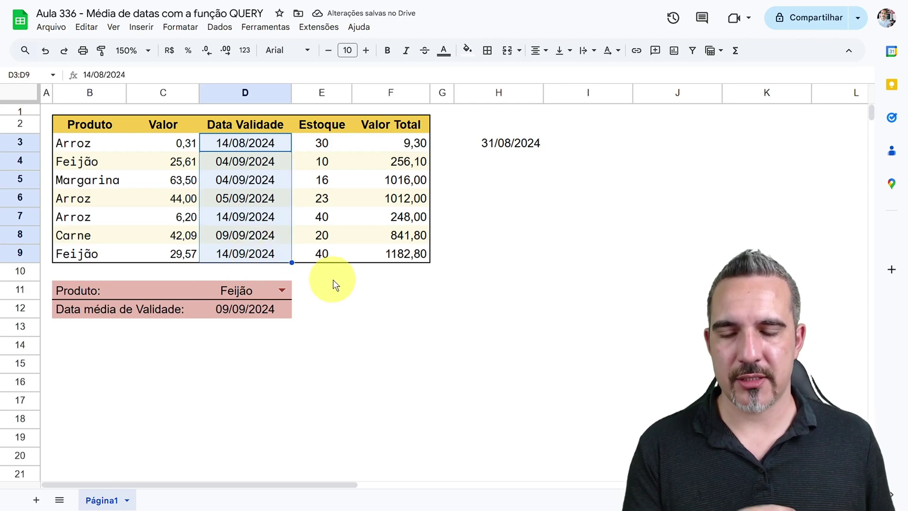